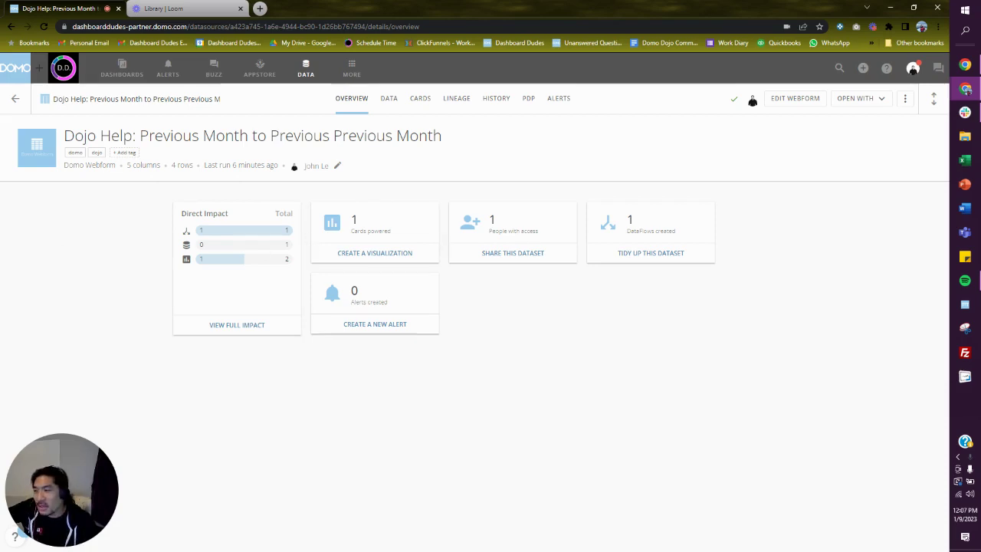
Step: Show the dataset's rows for companies A–D across the 2022-10-01 to 2023-01-01 month columns
click(388, 98)
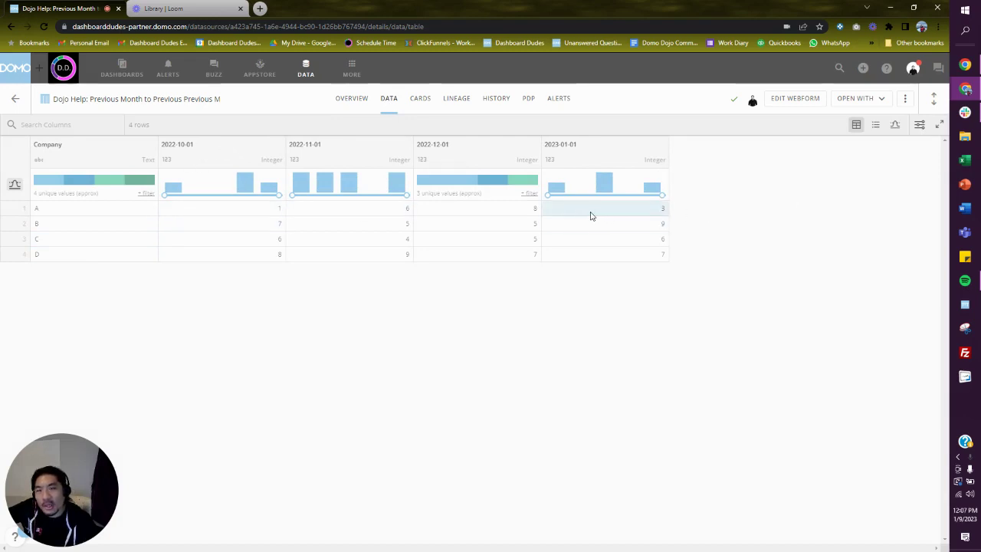
double_click(188, 147)
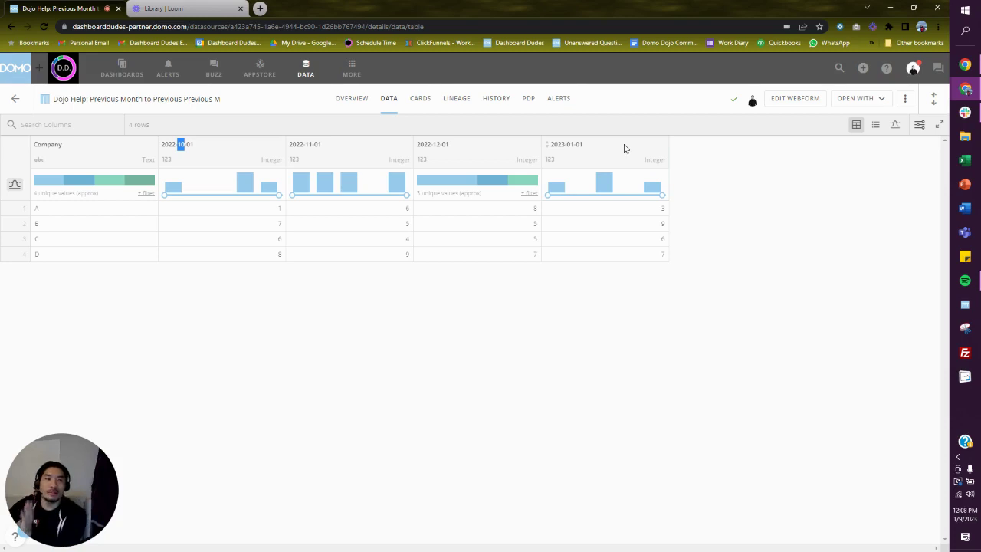
Step: Open the dataset in Analyzer as a table with 2022-12-01 and 2023-01-01 value columns
click(857, 101)
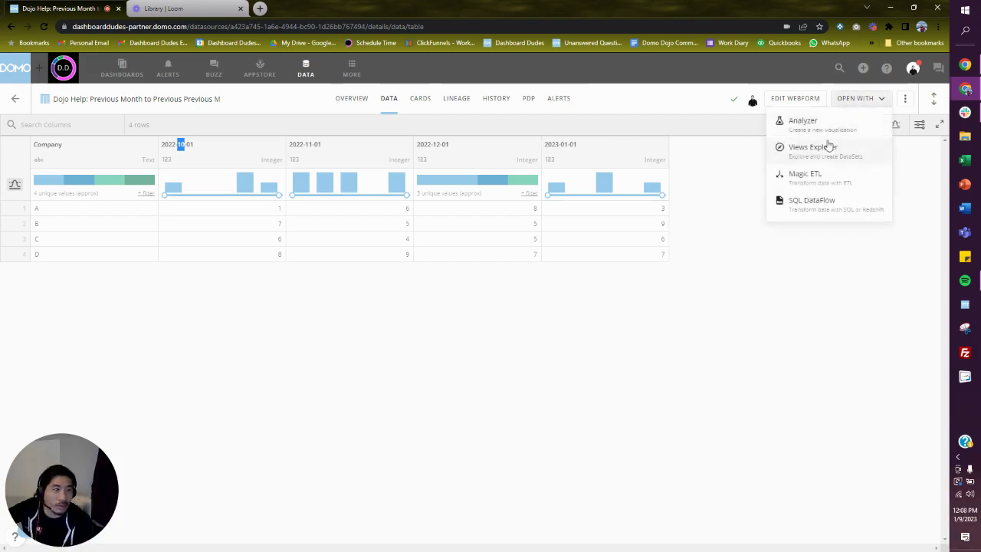
click(832, 128)
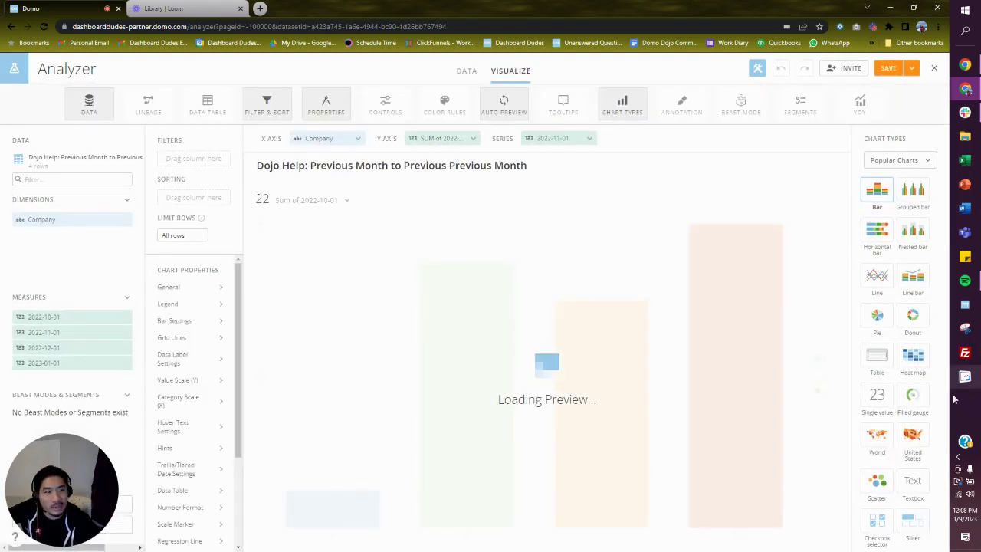
click(873, 362)
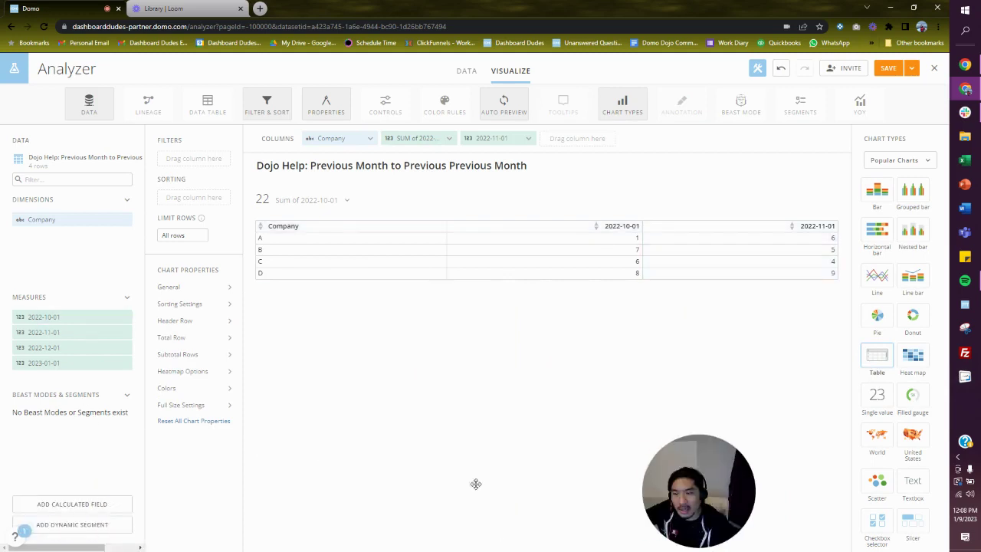
drag(68, 347, 565, 154)
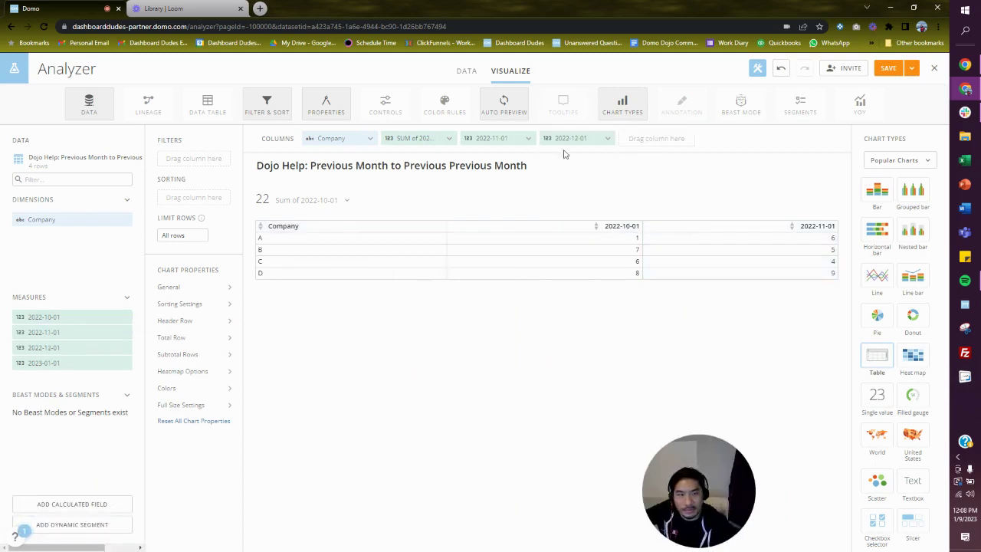
drag(90, 363, 682, 141)
Step: Define a 'Month over Month' calculated field as `2023-01-01` - `2022-12-01`
click(100, 503)
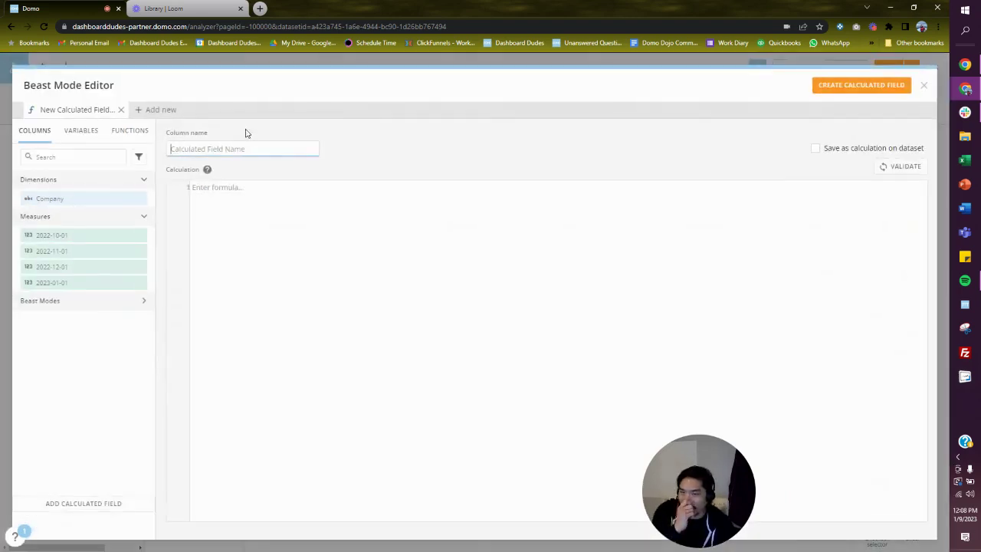
click(247, 152)
text(Month)
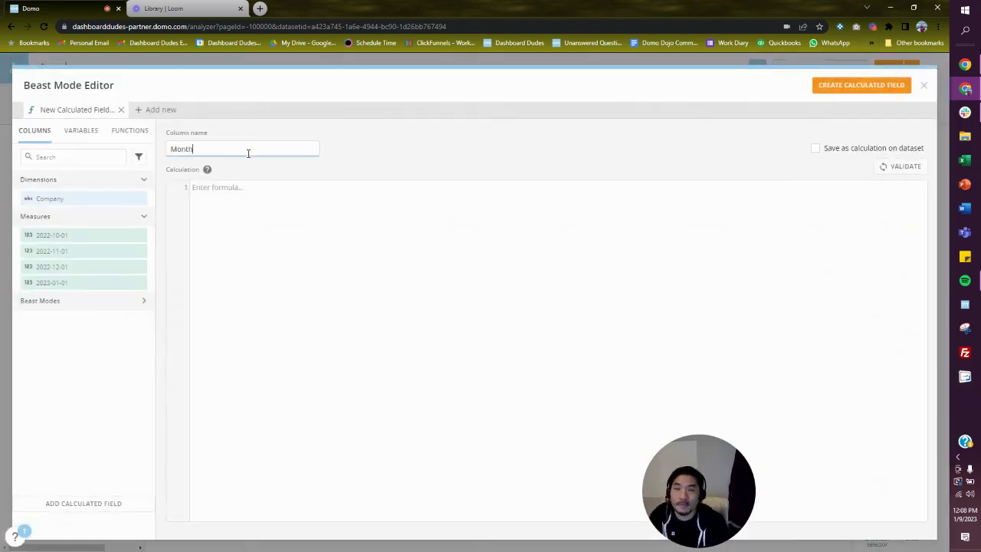
text( over Month)
key(Tab)
key(Tab)
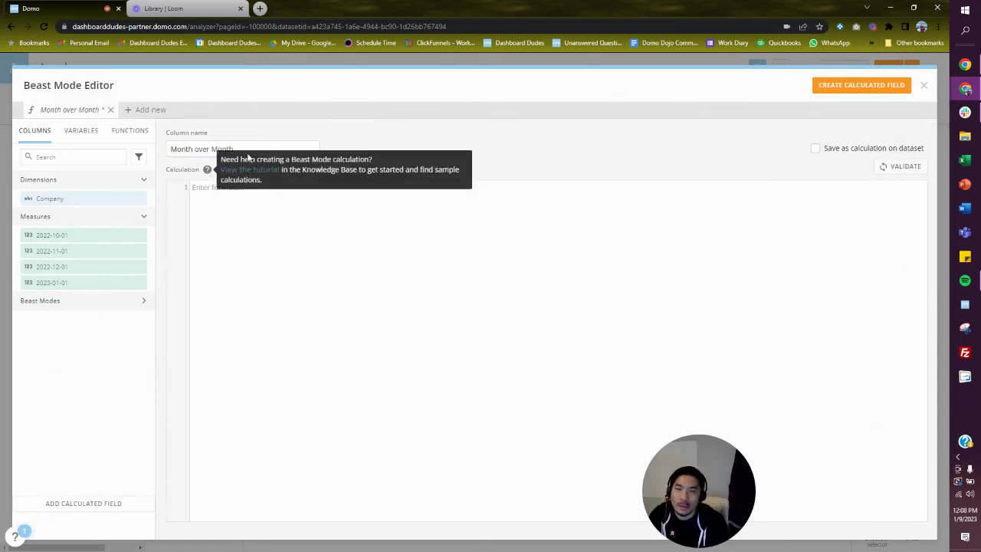
key(Tab)
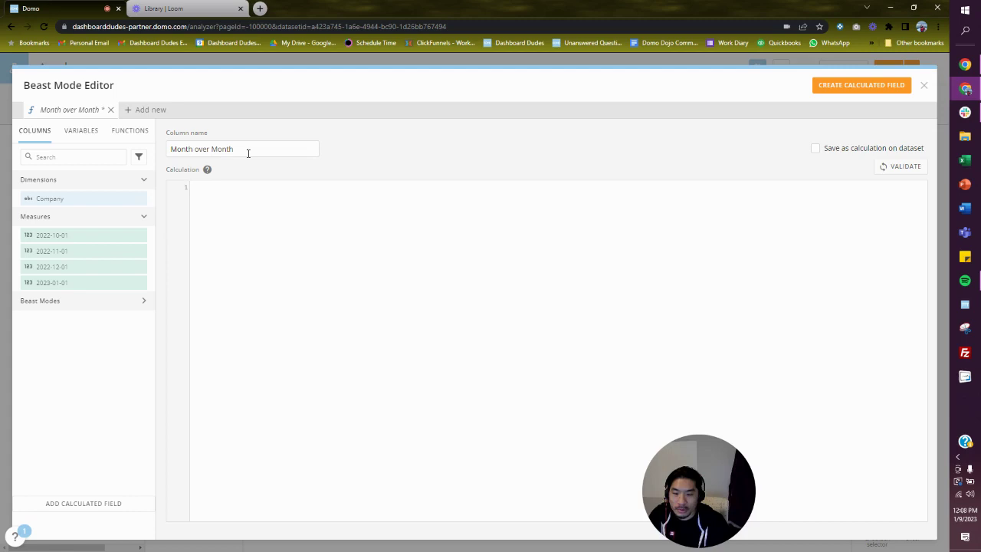
text(2023)
key(Return)
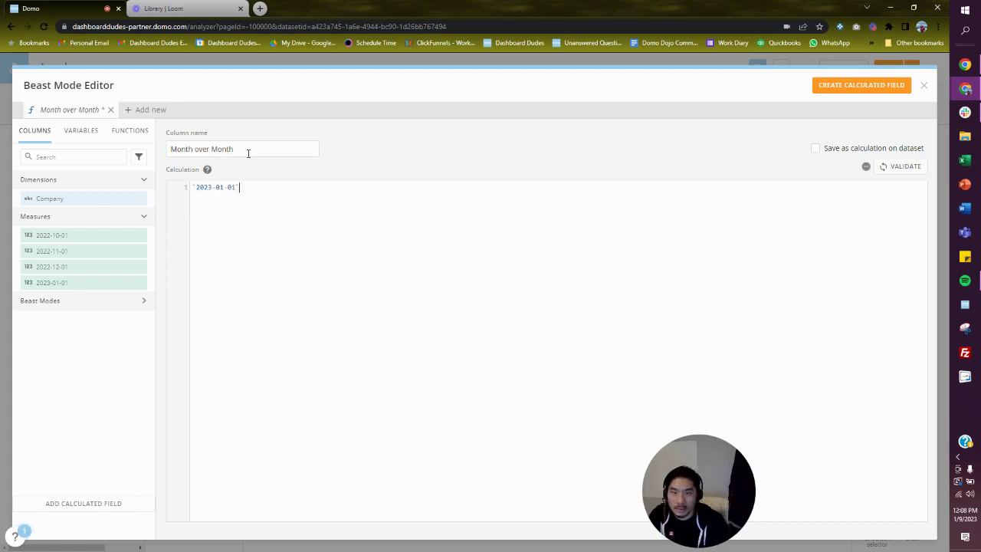
text(-202)
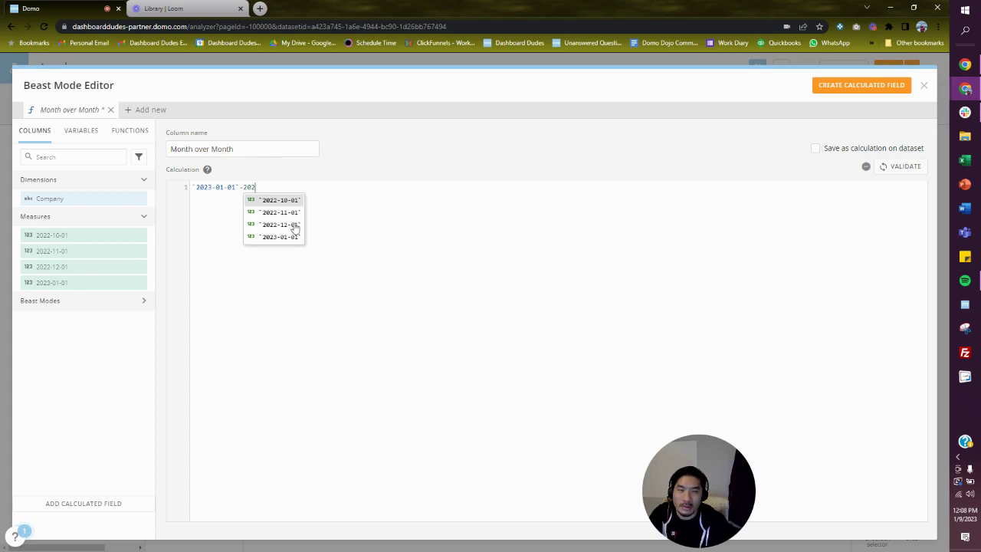
click(295, 226)
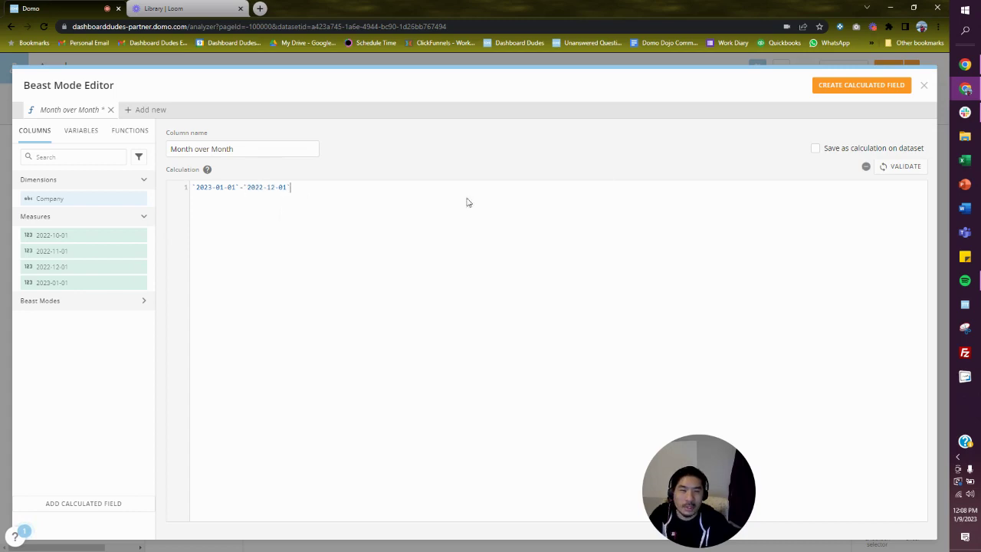
Step: Save the Month over Month field and add it as a table column
click(862, 85)
click(924, 85)
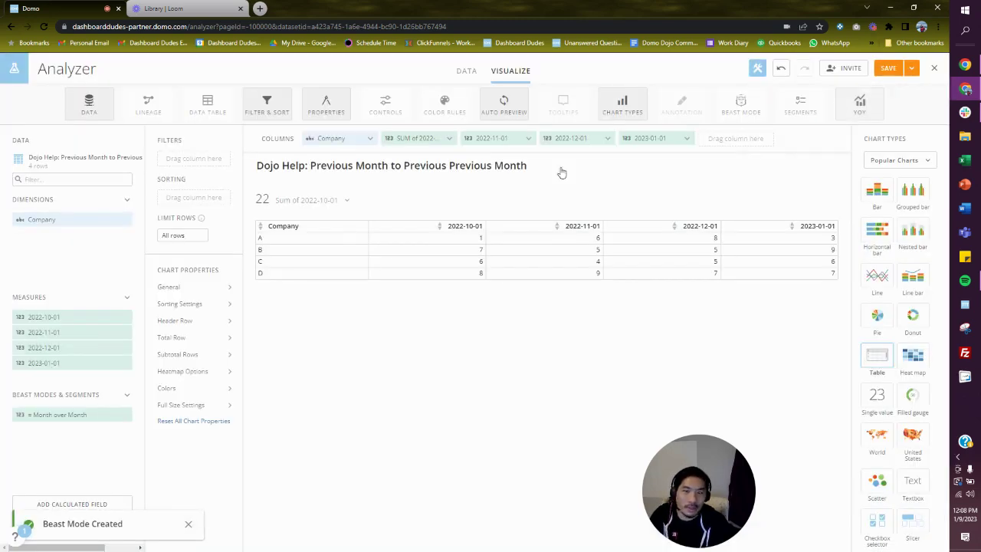
drag(92, 417, 747, 147)
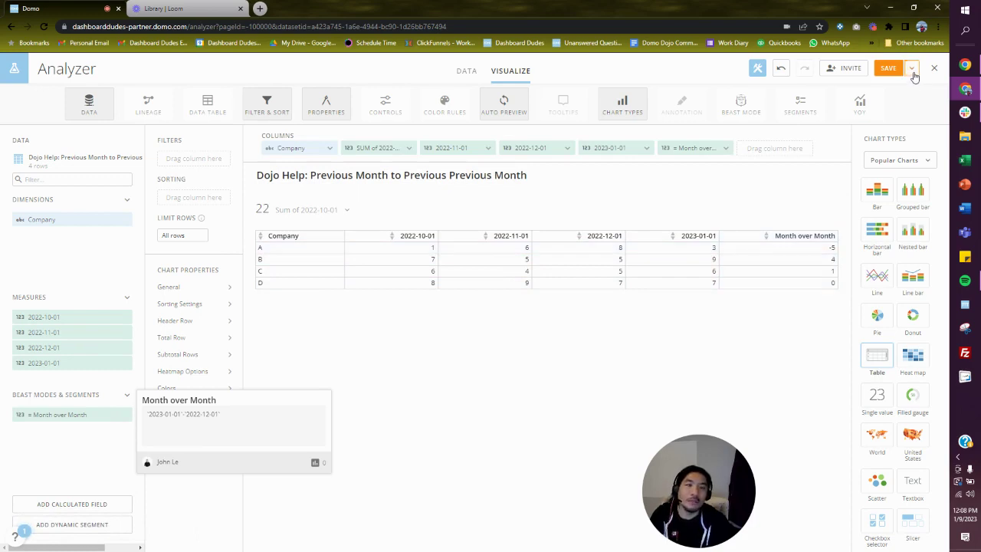
Step: Transpose the table so months become rows, then leave the card editor without saving
click(209, 290)
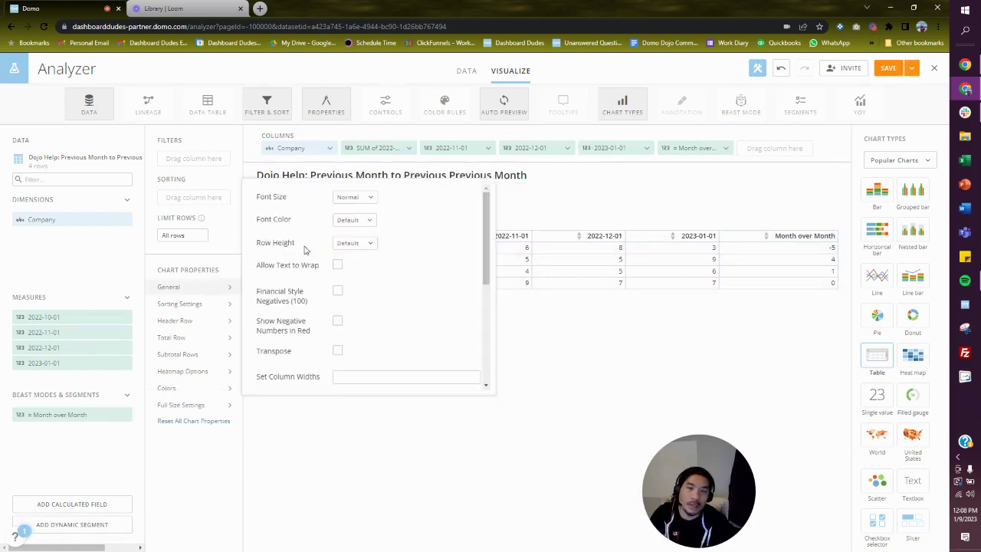
click(338, 352)
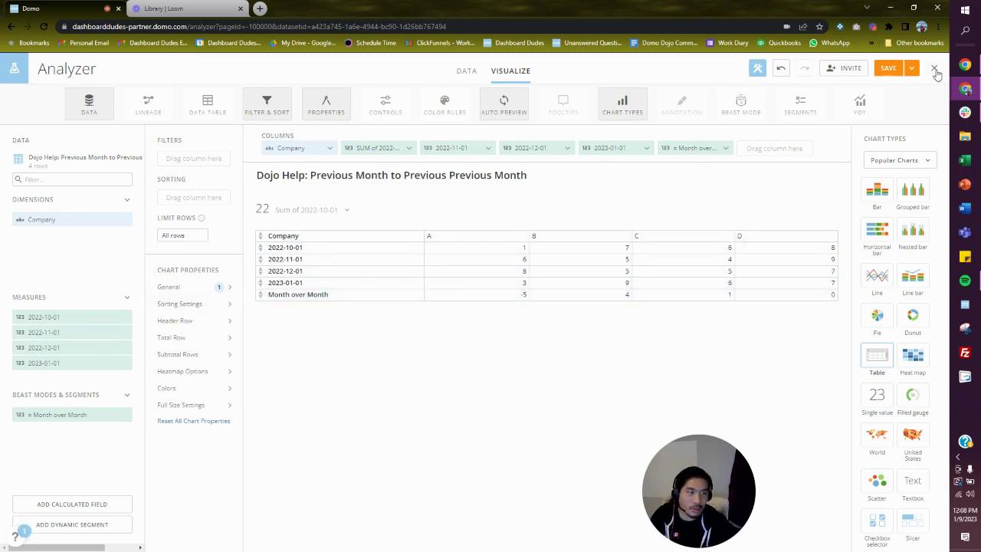
click(935, 70)
Step: Discard the unsaved card and open the Months Pivoted dataflow for editing
click(523, 93)
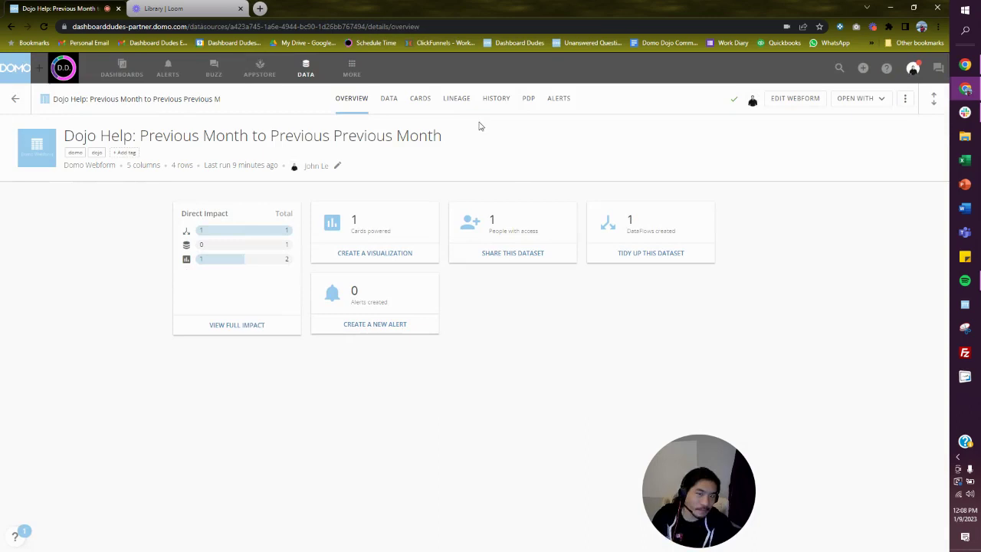
click(627, 220)
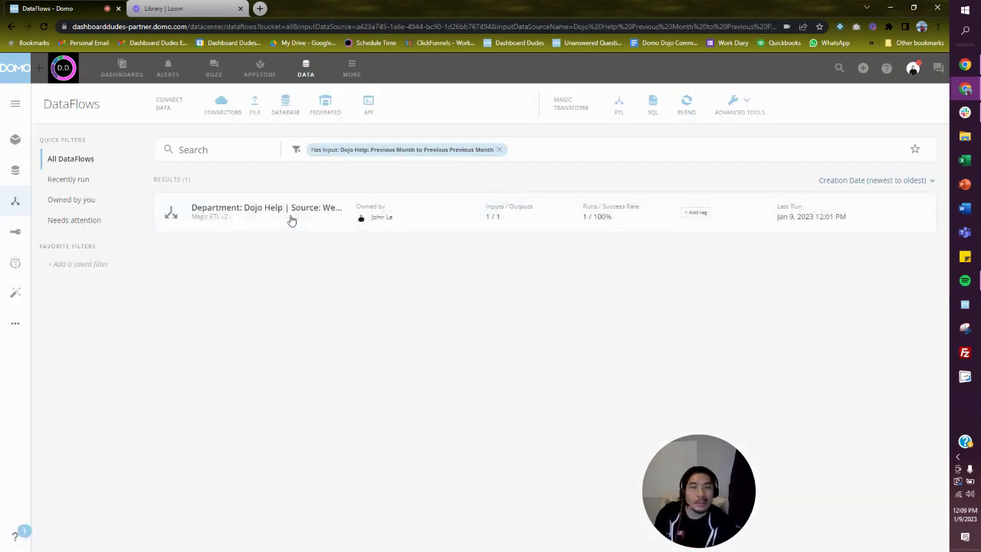
click(291, 219)
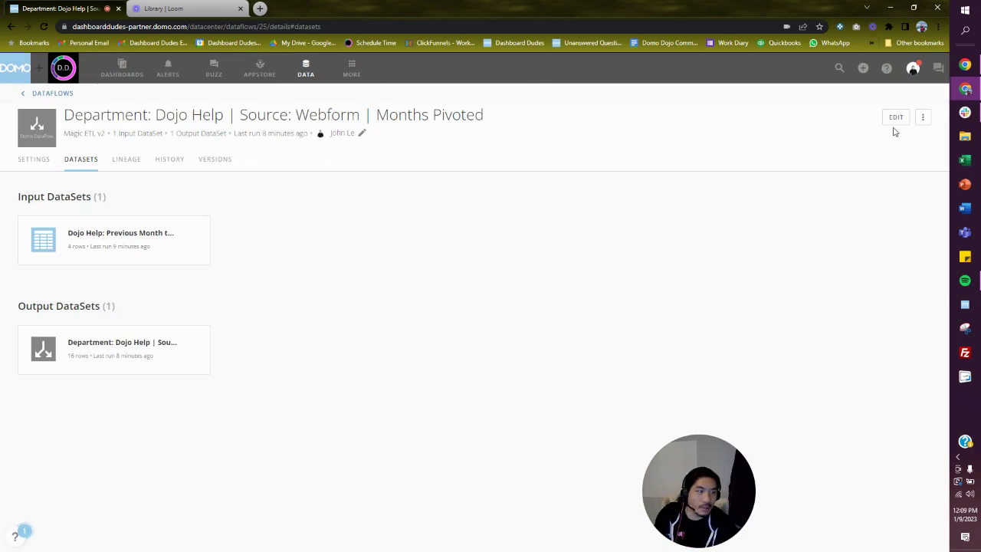
click(895, 120)
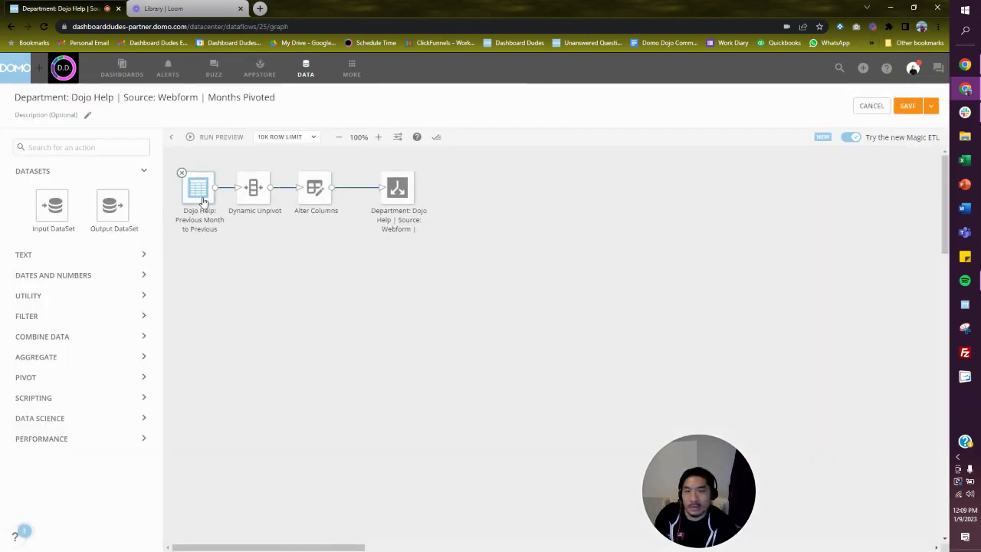
Step: Inspect the input dataset, Dynamic Unpivot and Alter Columns steps of the dataflow
click(201, 198)
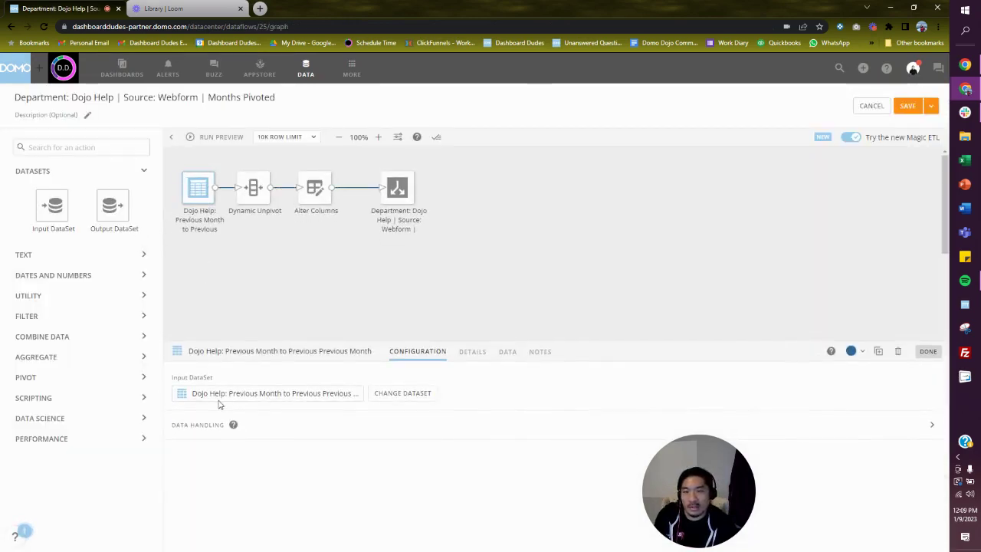
click(483, 356)
click(509, 358)
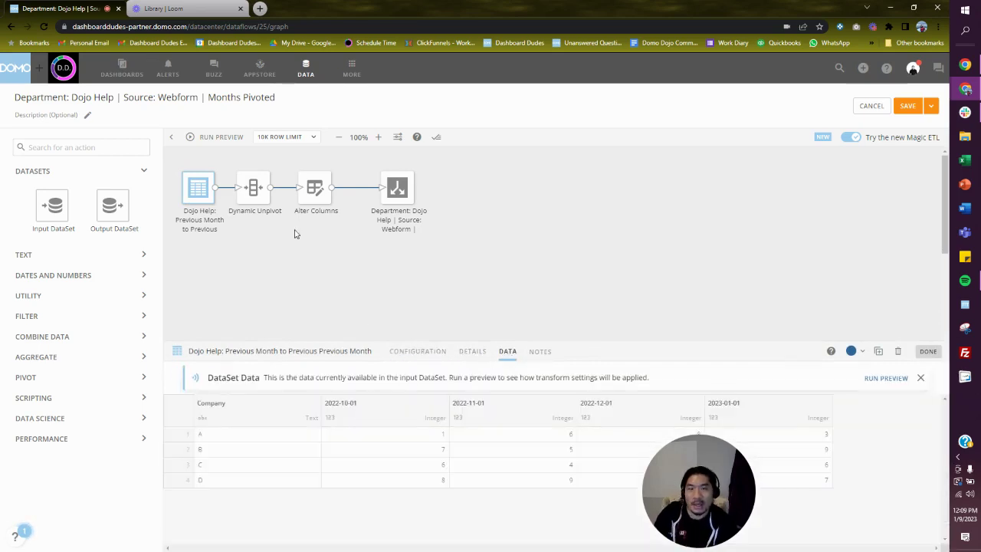
click(256, 199)
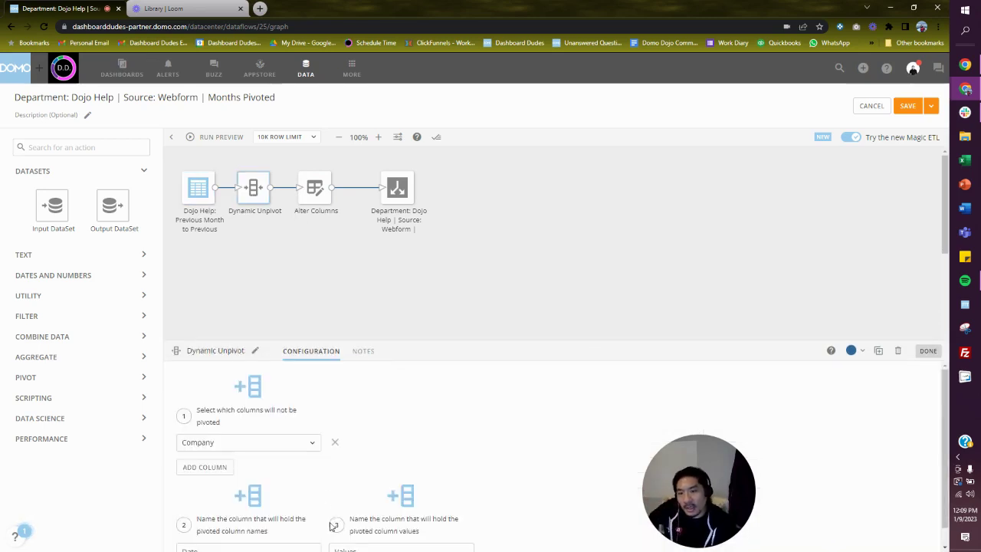
scroll(321, 476, down, 1)
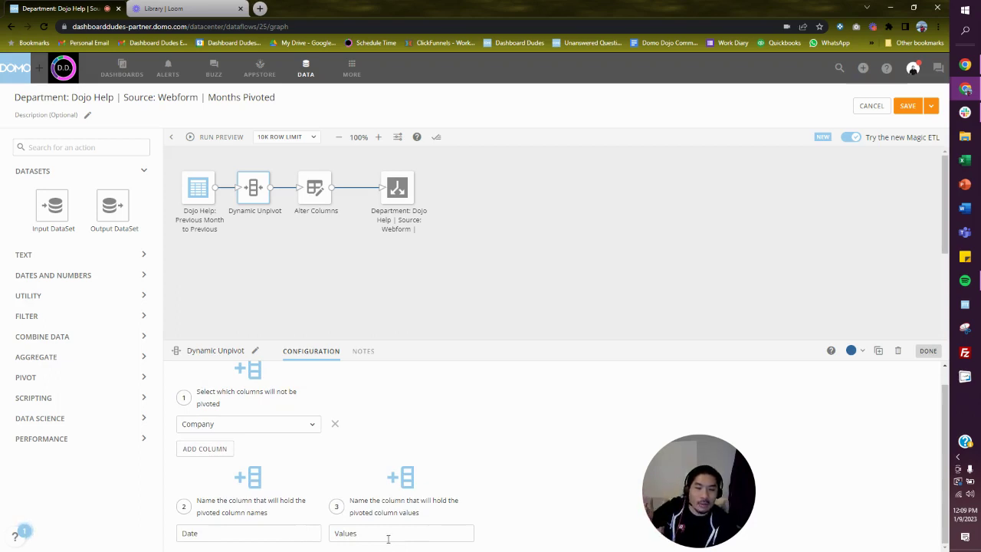
click(319, 191)
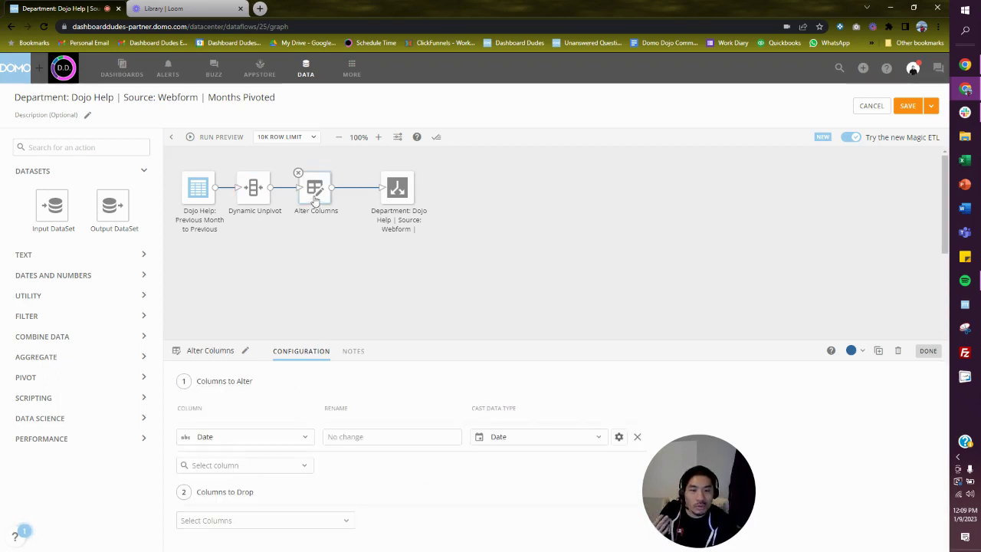
Step: Preview the dataflow's unpivoted Company, Date, Values output against the input and select the output dataset
click(234, 139)
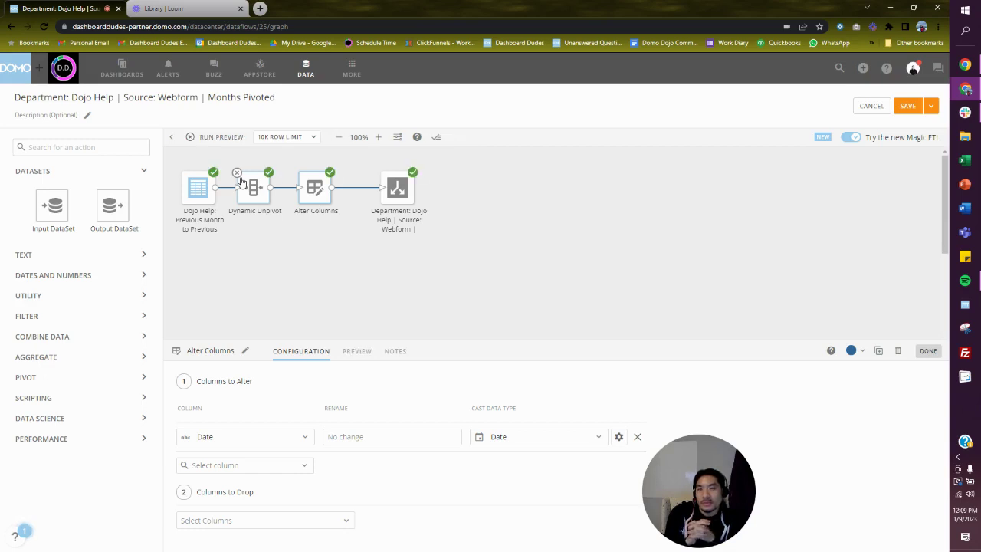
click(359, 354)
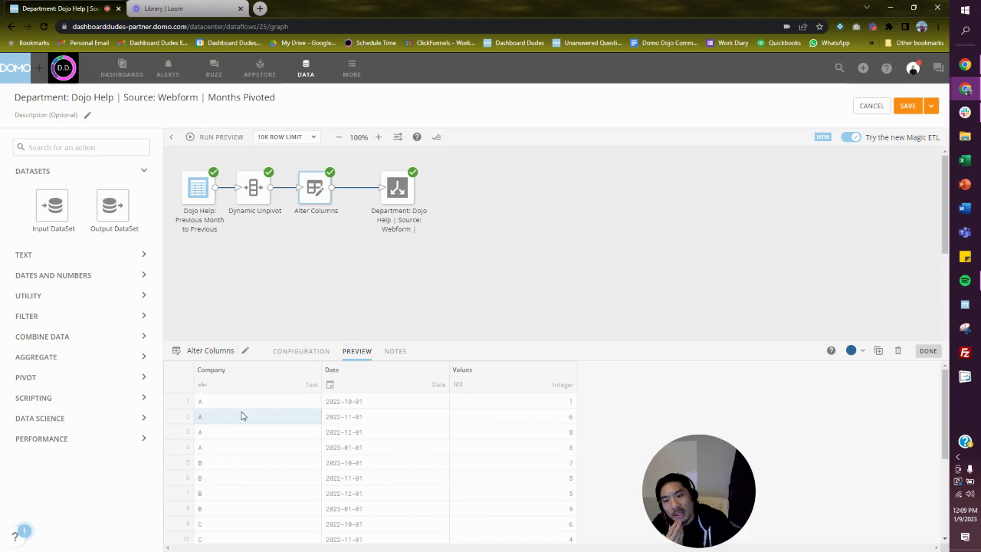
click(197, 197)
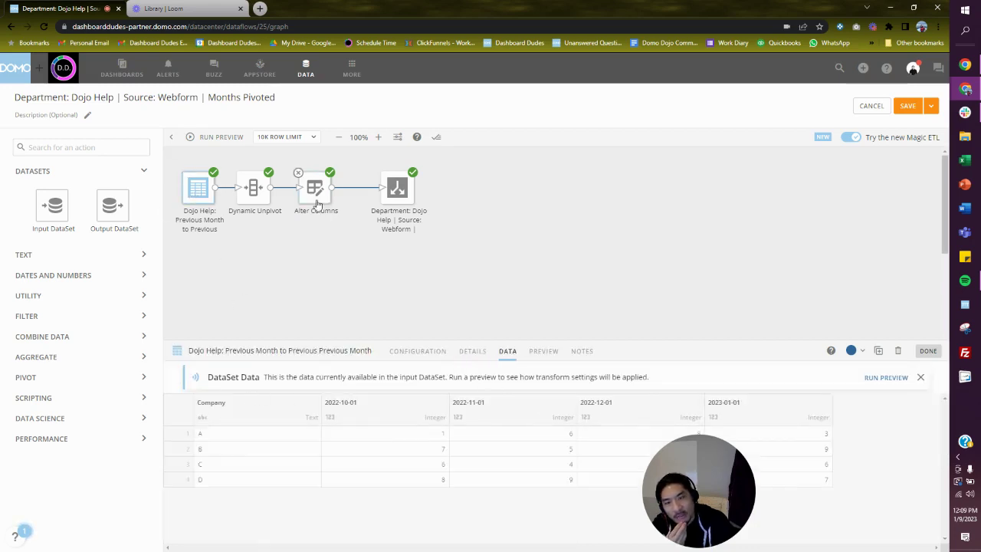
click(256, 193)
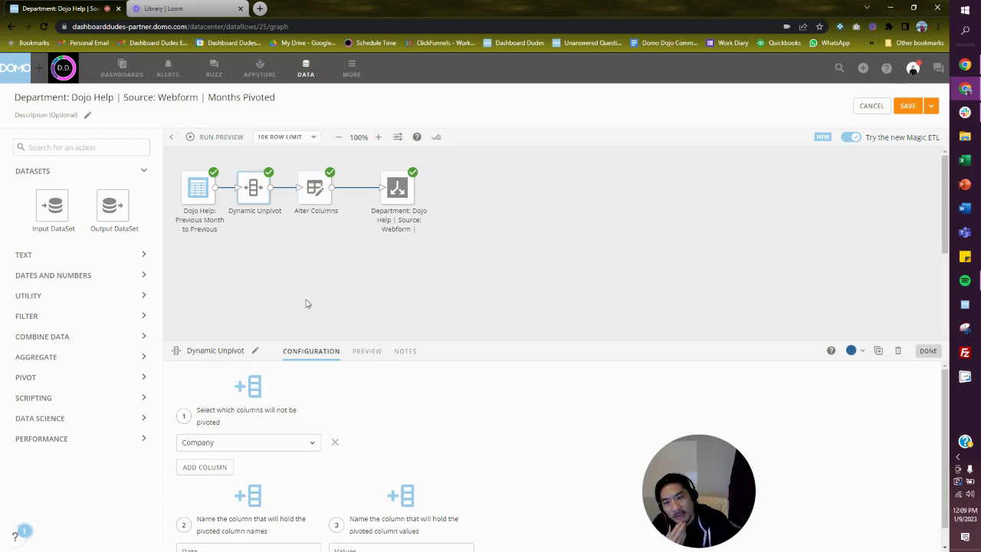
click(367, 351)
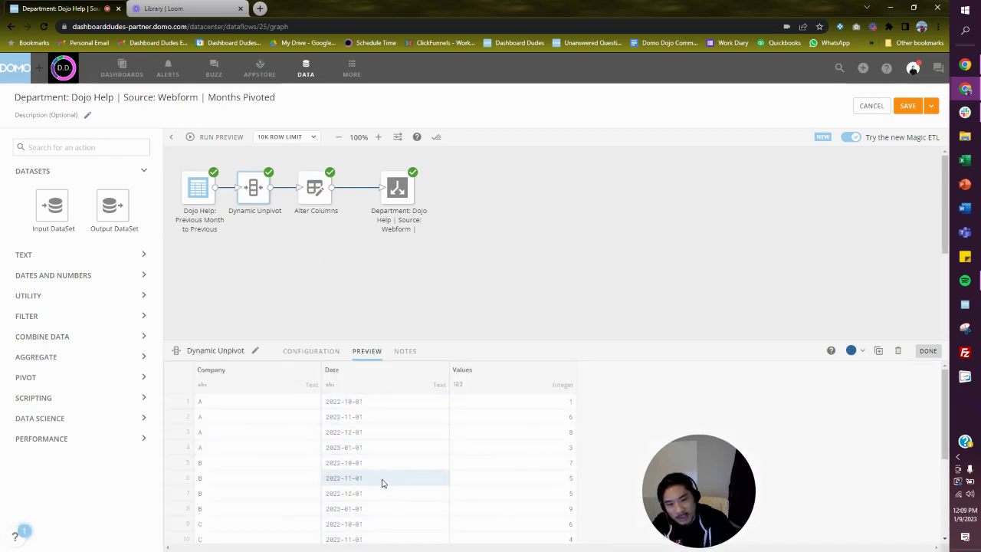
scroll(381, 484, down, 3)
scroll(504, 429, up, 3)
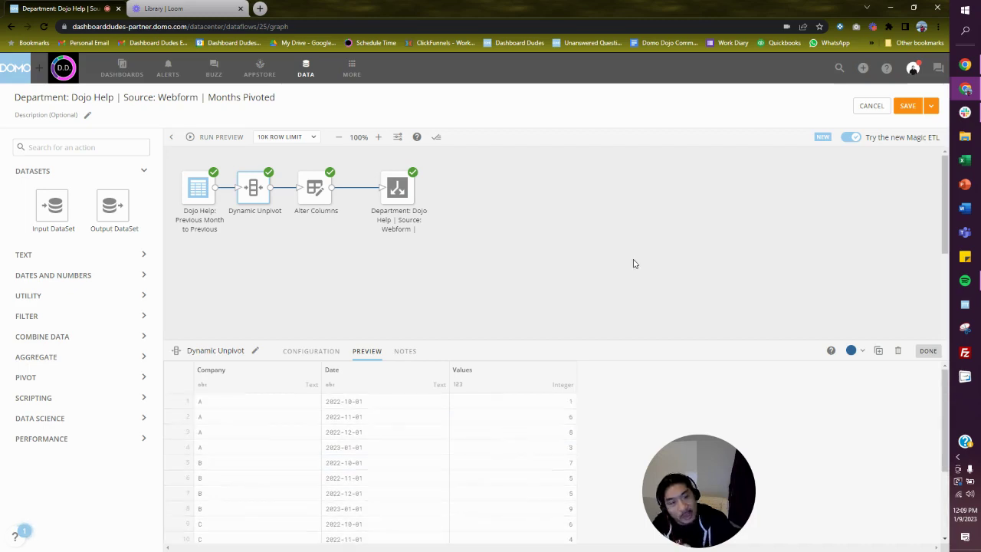
click(398, 187)
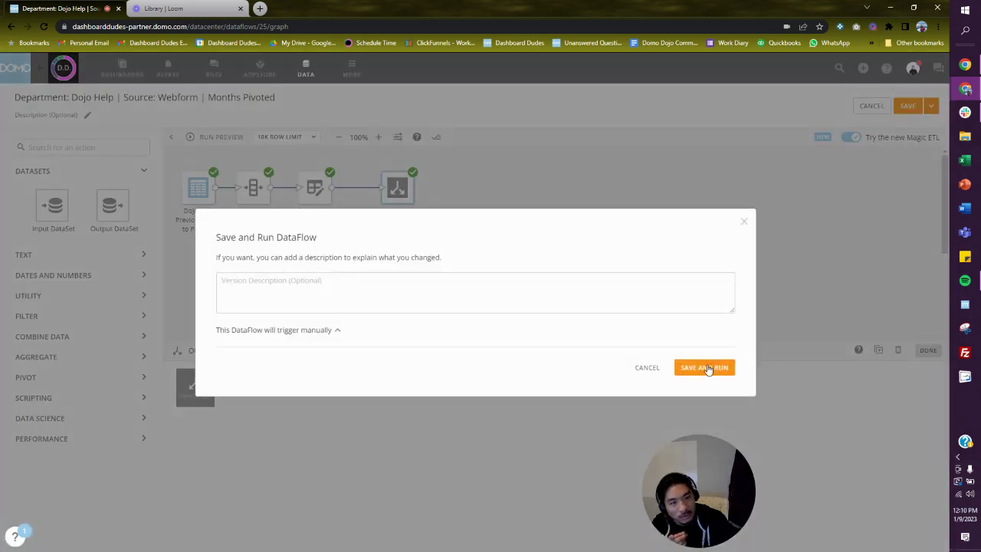
Step: Save and run the dataflow, then open the Months Pivoted card in Analyzer
click(703, 367)
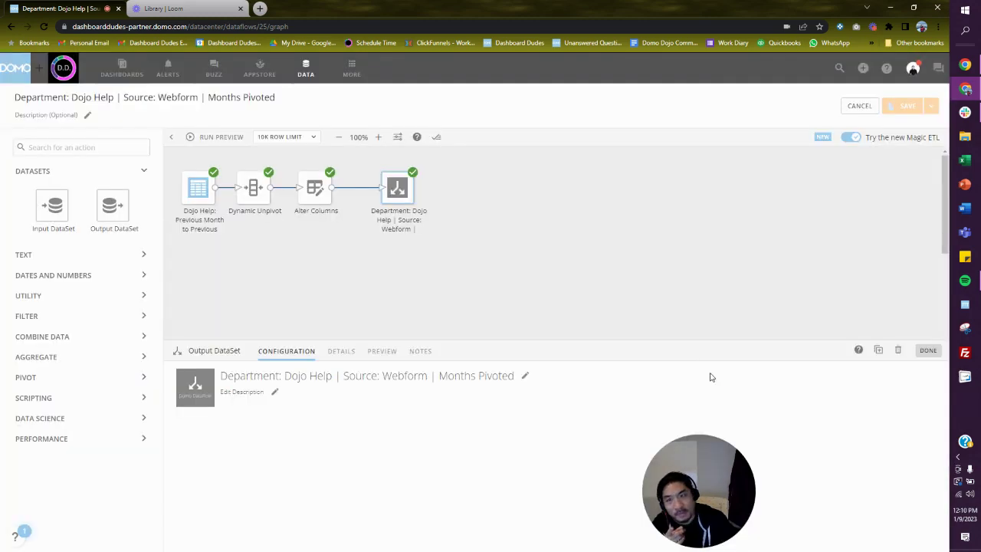
click(133, 73)
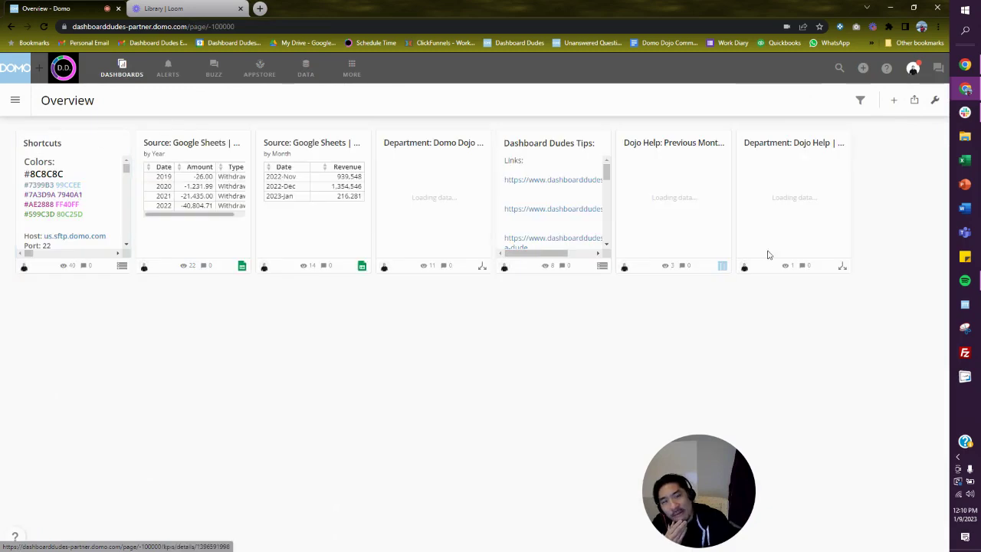
click(786, 145)
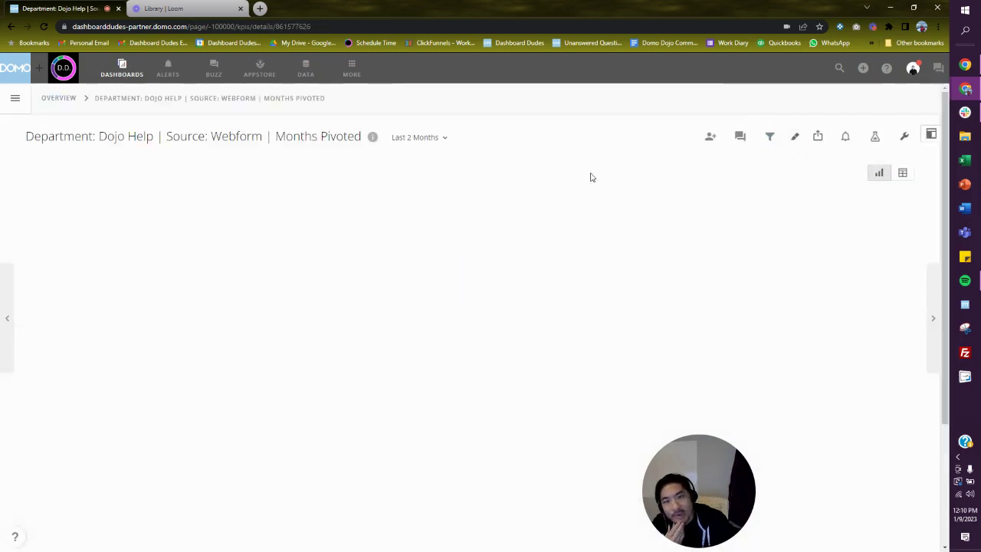
click(876, 137)
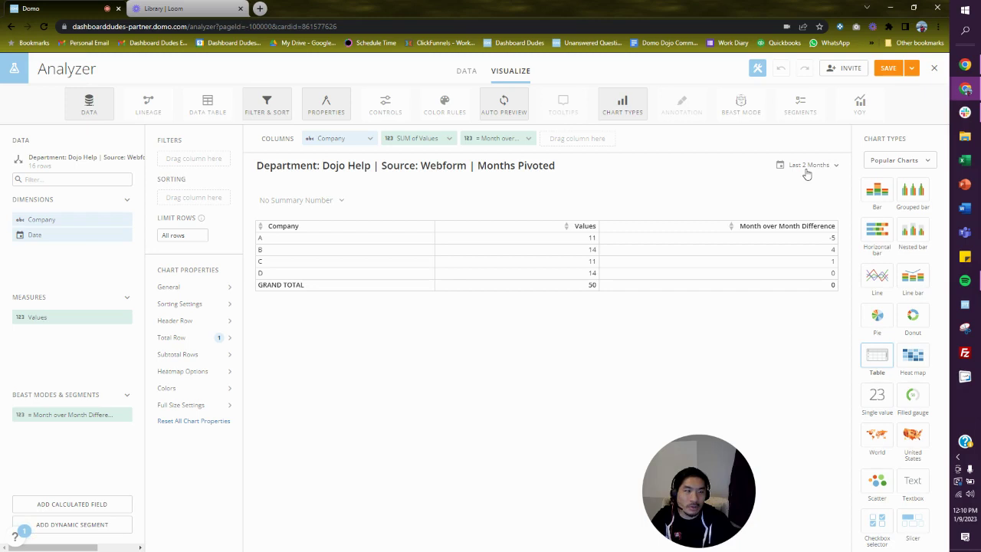
Step: Set the card's date range to All Time and add Date as a table column
click(806, 169)
click(751, 201)
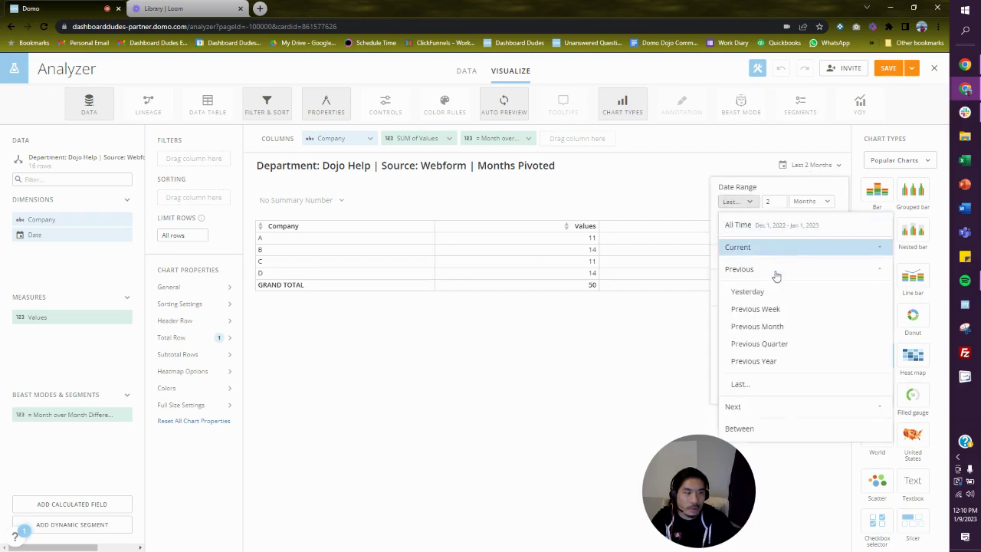
click(771, 226)
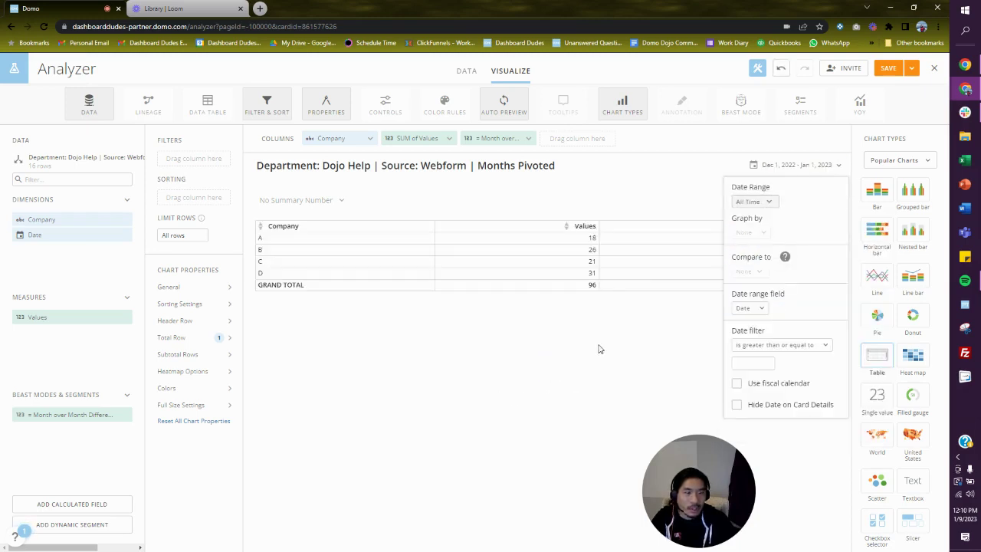
drag(87, 235, 421, 141)
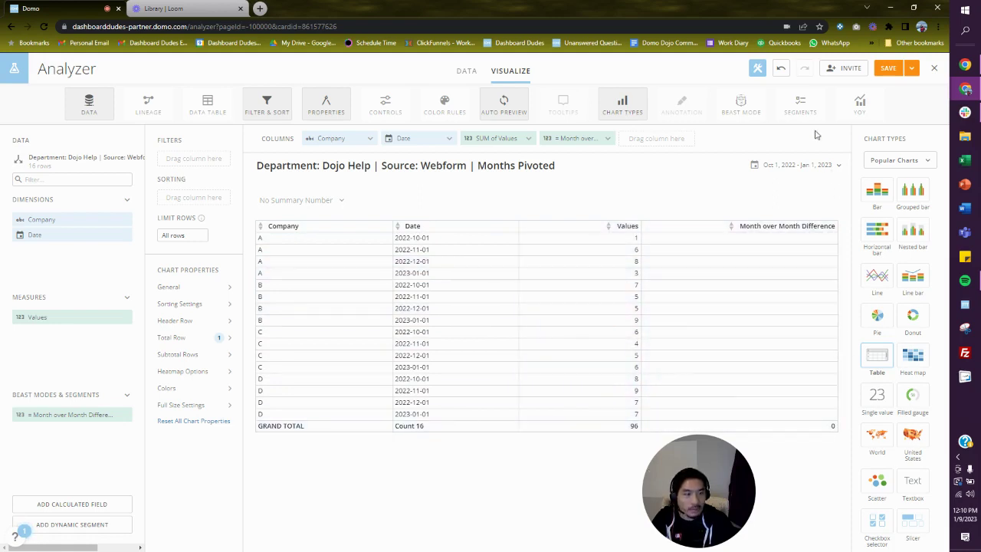
Step: Remove the SUM of Values column from the card table
click(808, 168)
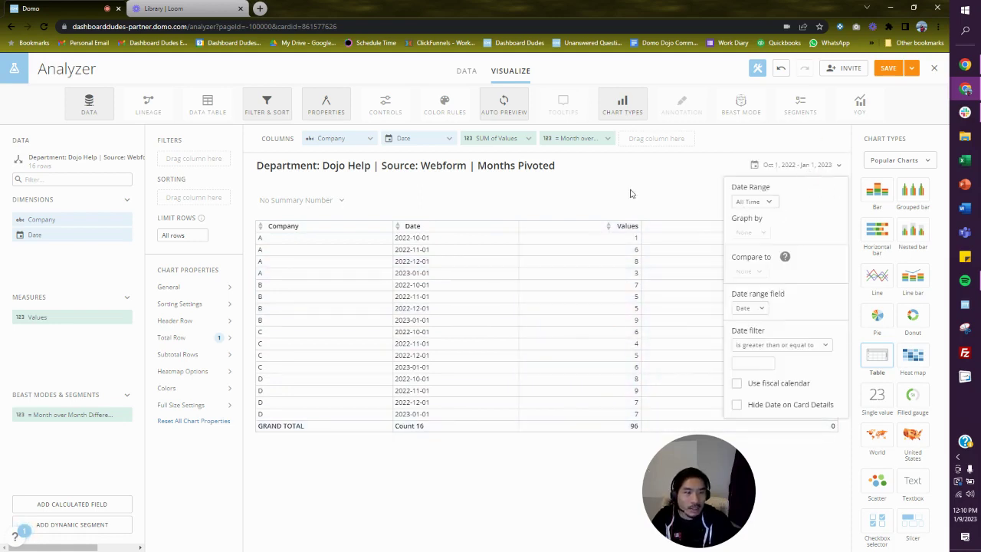
mouse_move(528, 142)
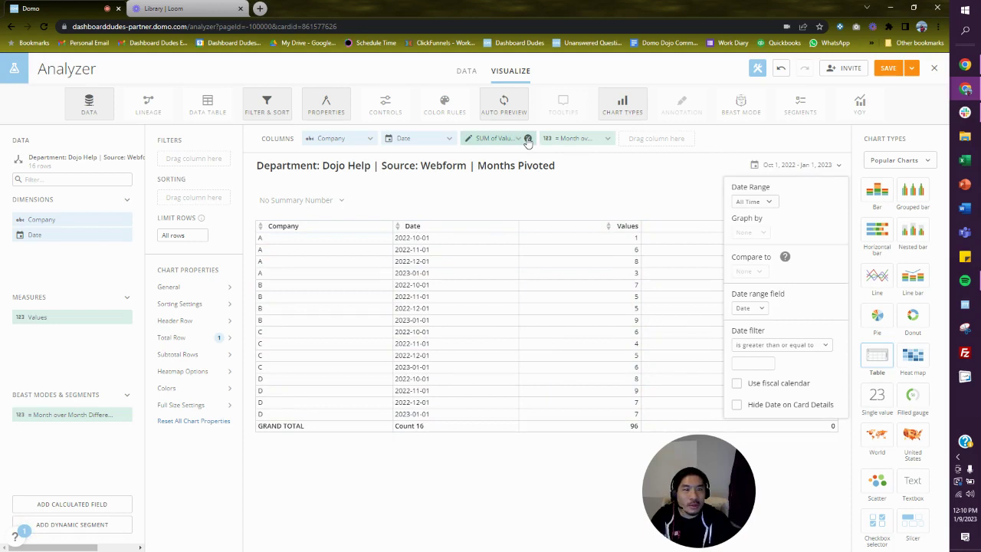
click(528, 138)
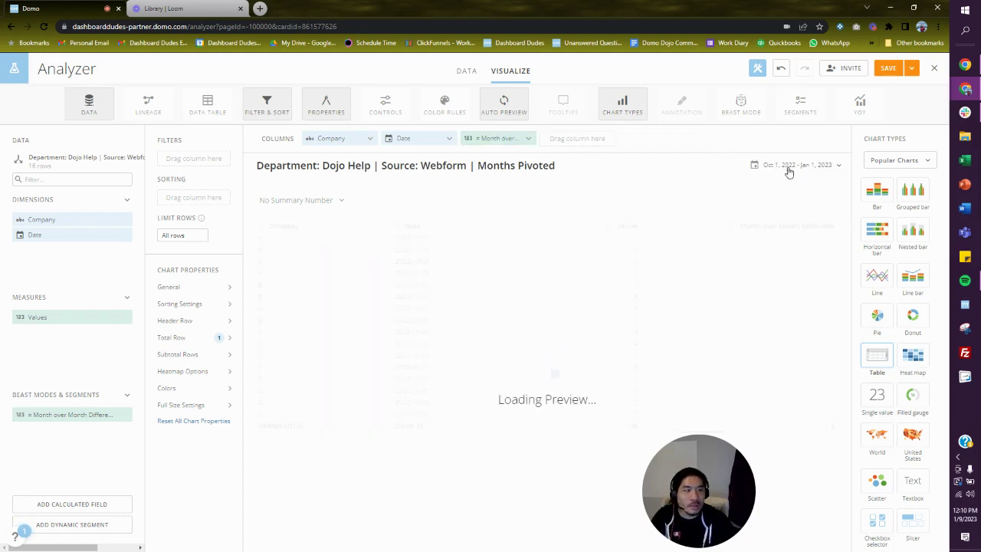
click(765, 203)
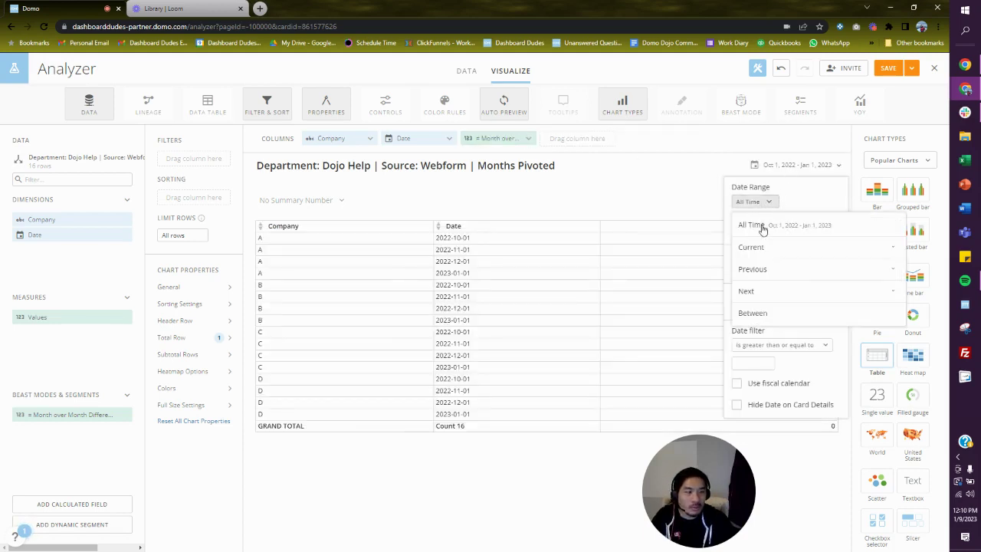
click(764, 248)
click(847, 190)
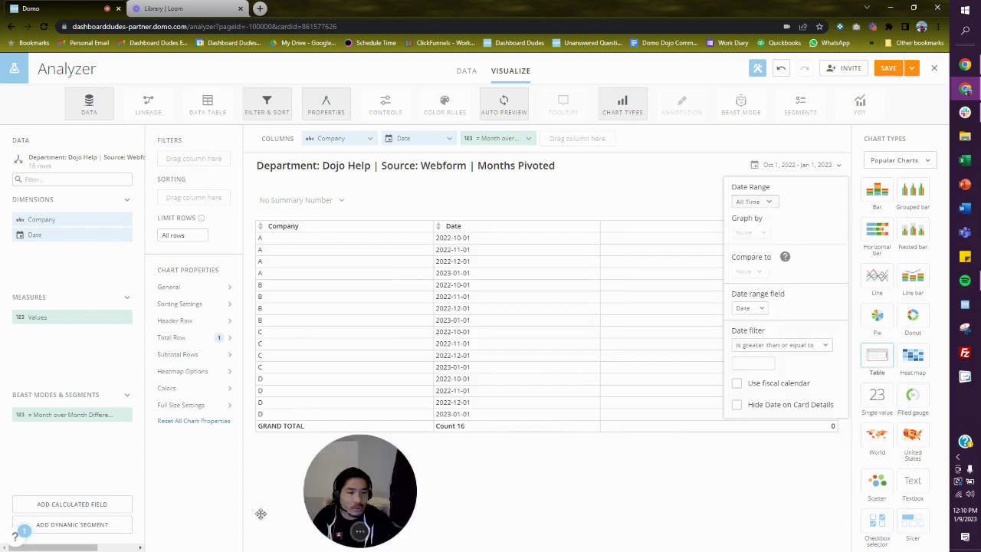
click(847, 189)
Step: Set the card's date range to Previous, last 2 Months
click(814, 167)
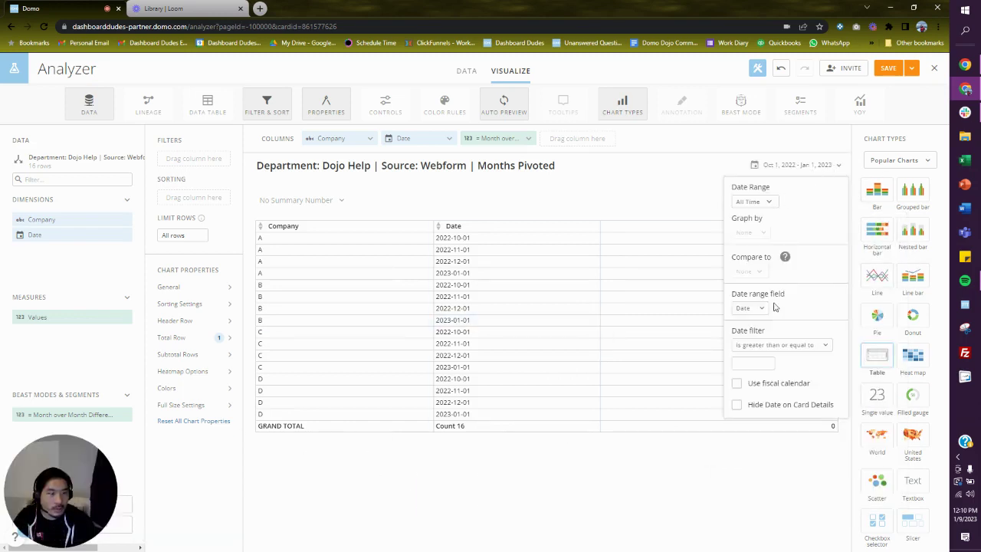
click(764, 203)
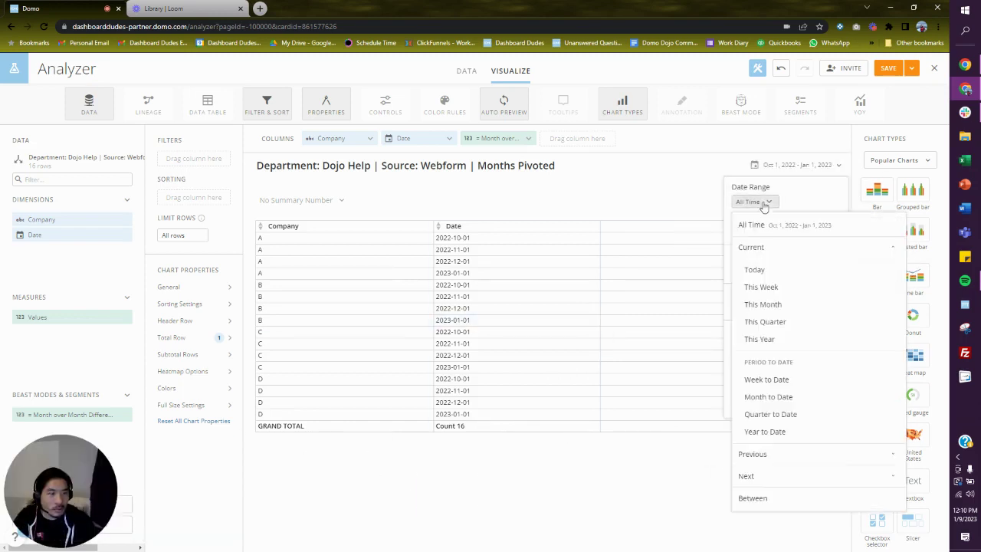
click(761, 454)
click(774, 385)
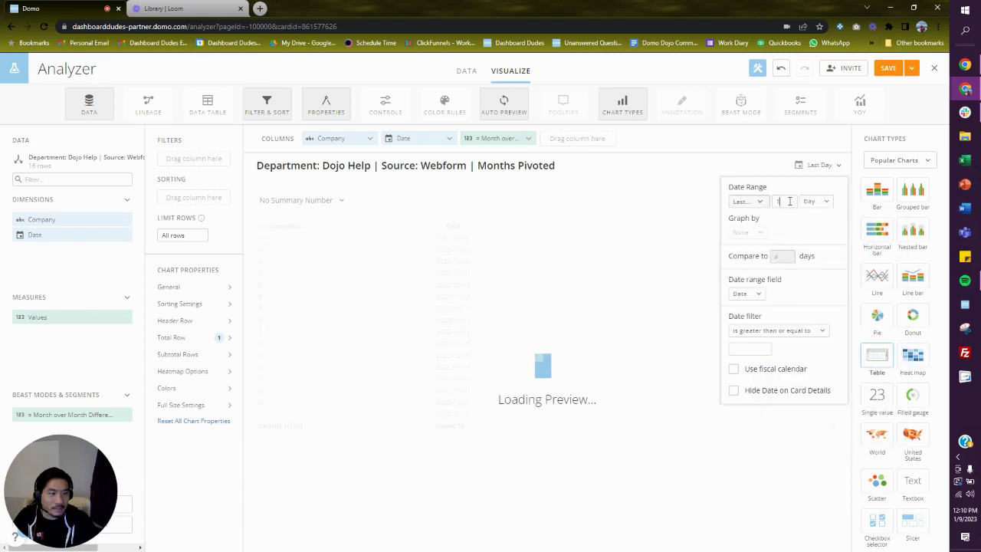
click(817, 205)
click(825, 273)
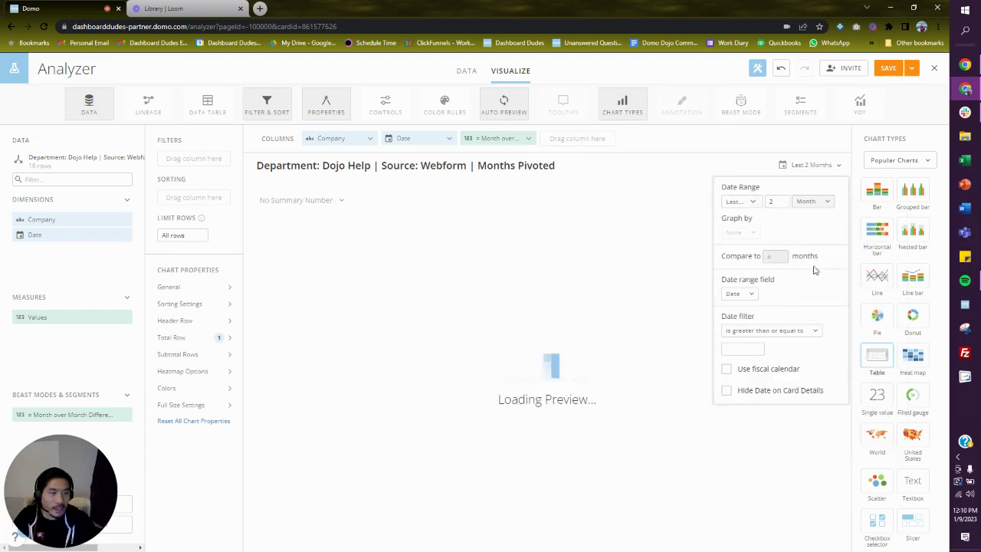
click(732, 135)
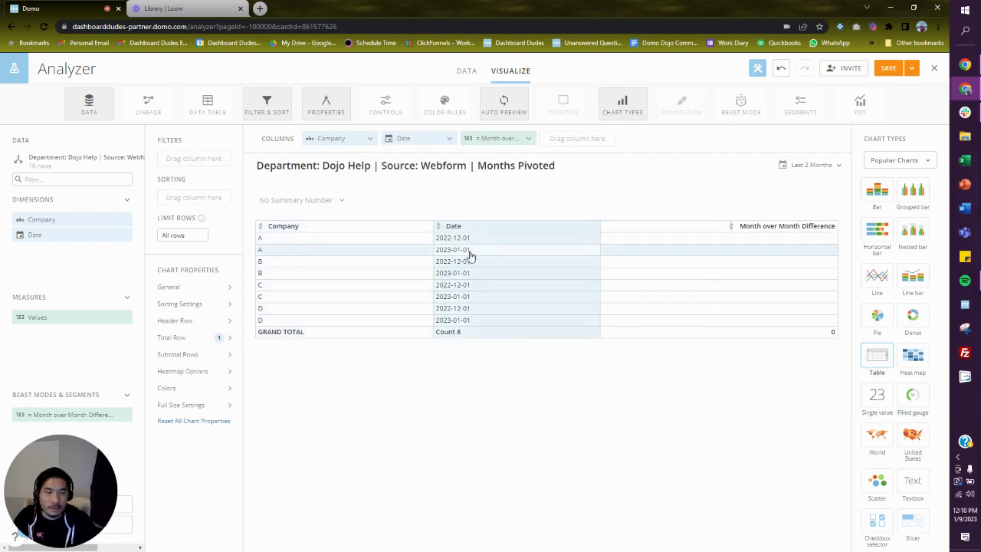
Step: Remove Date from the columns and copy line 1 of the Month over Month Difference formula
click(448, 138)
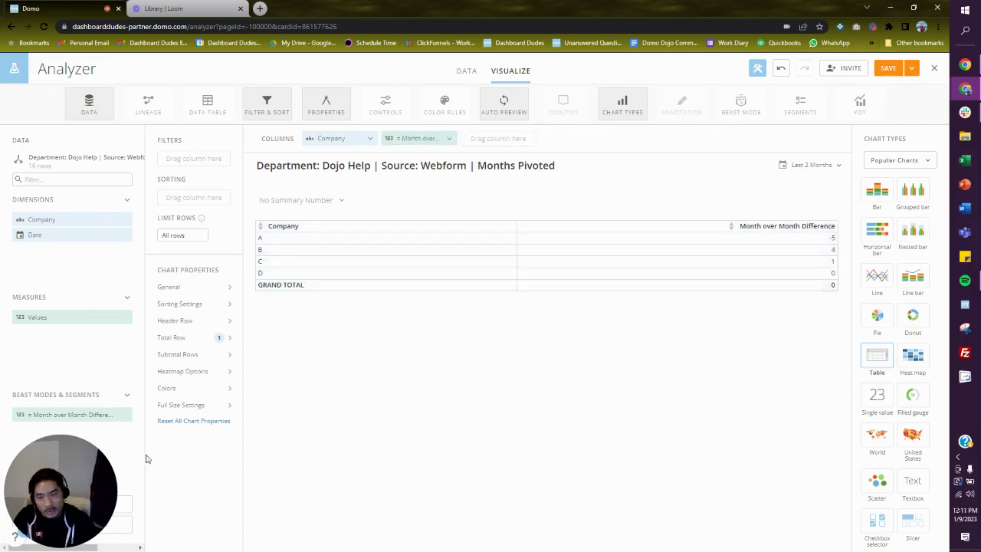
click(92, 413)
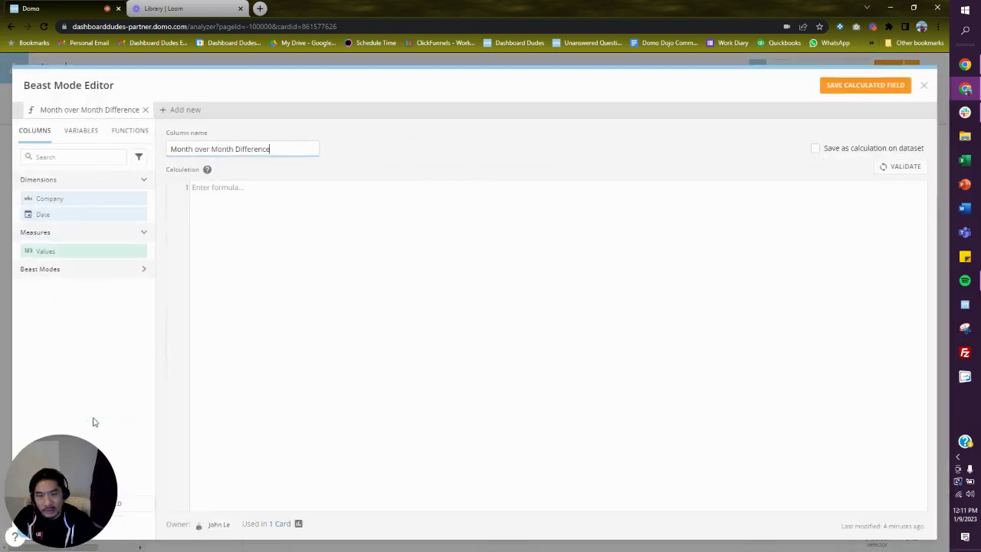
click(215, 187)
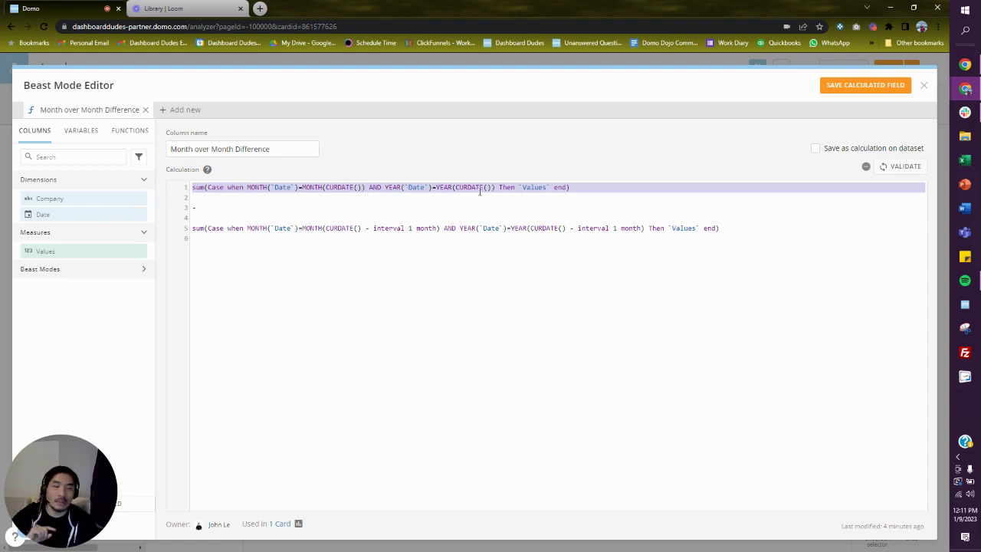
click(561, 187)
drag(580, 190, 181, 195)
key(ctrl+c)
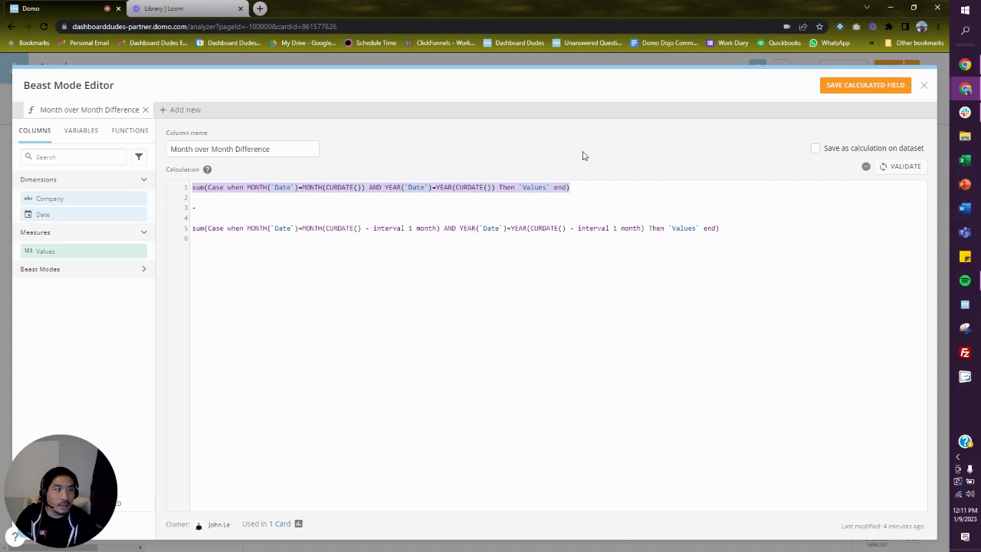
click(925, 85)
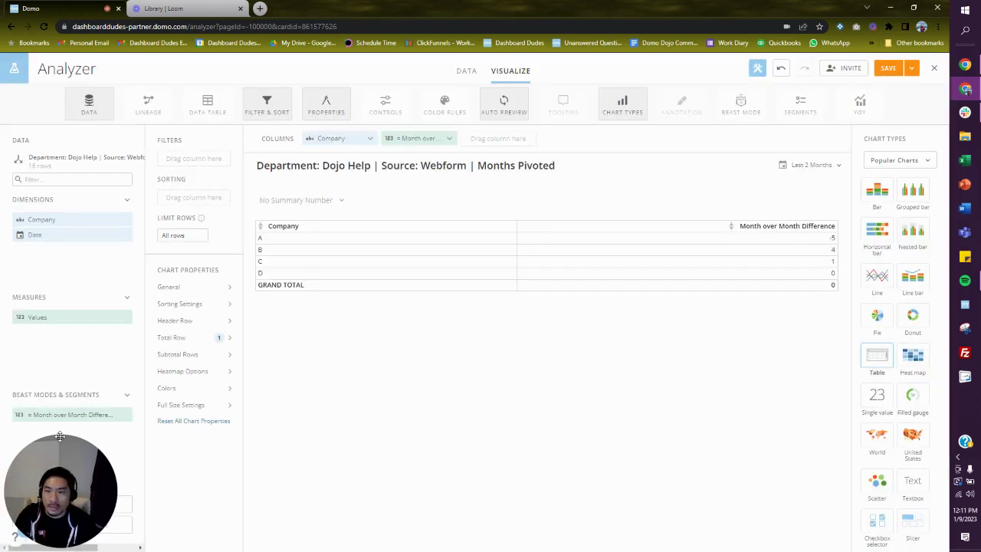
Step: Create a 'Current Month Value' field from the pasted current-month sum and add it to the table
click(97, 504)
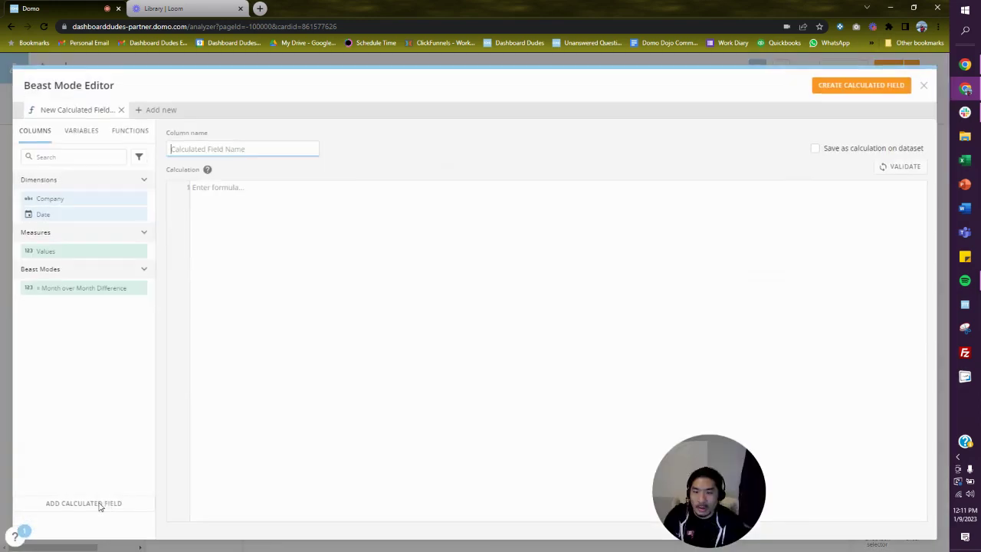
click(245, 147)
text(Current Month Value)
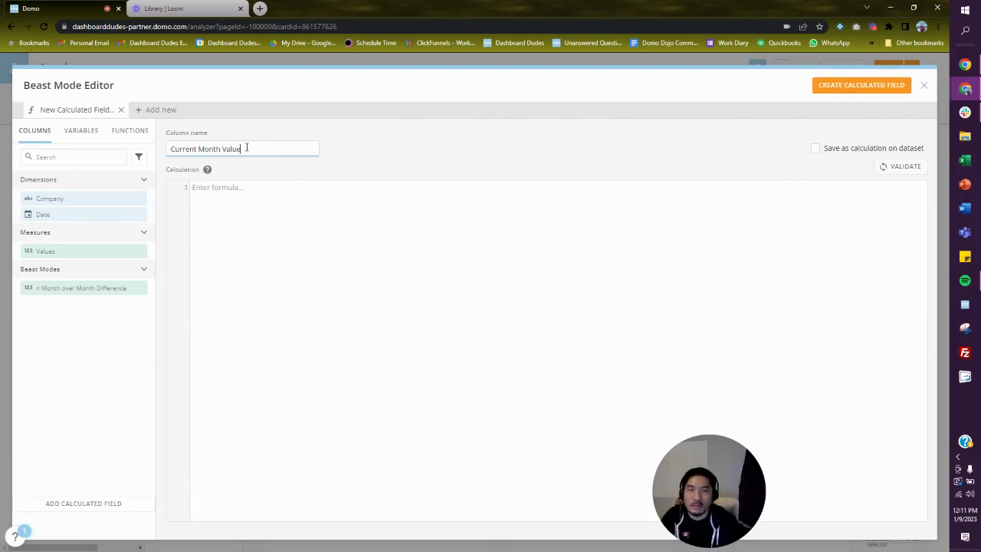
click(272, 185)
key(ctrl+v)
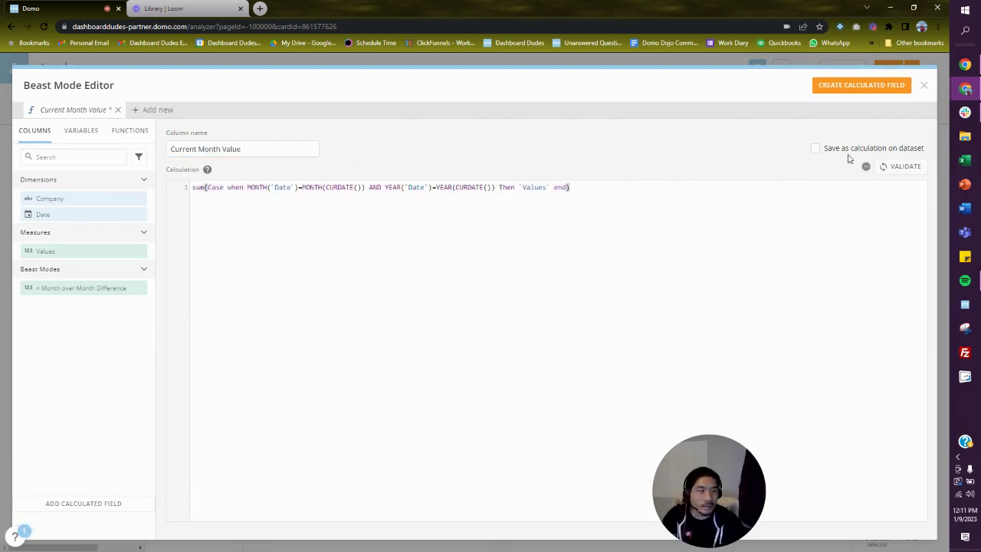
click(889, 86)
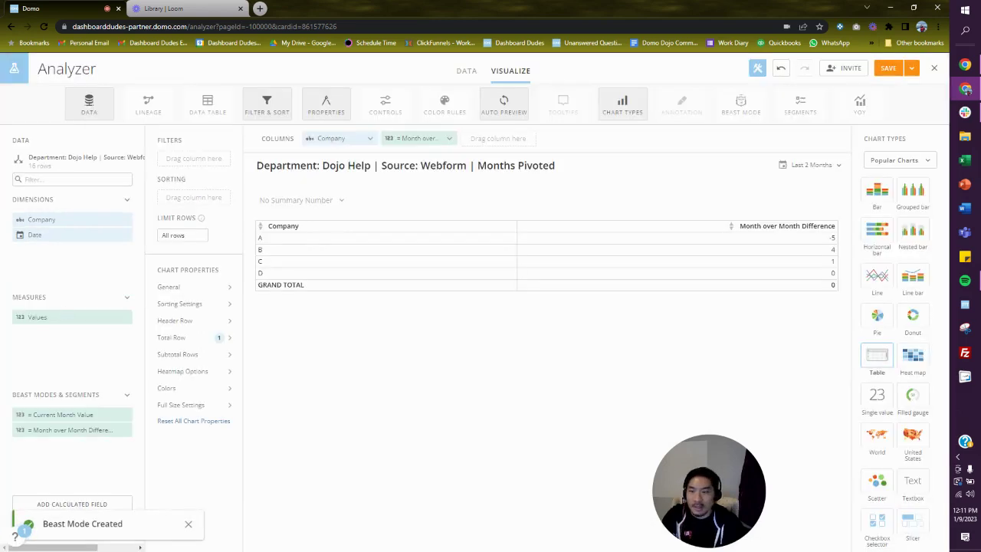
drag(89, 415, 425, 140)
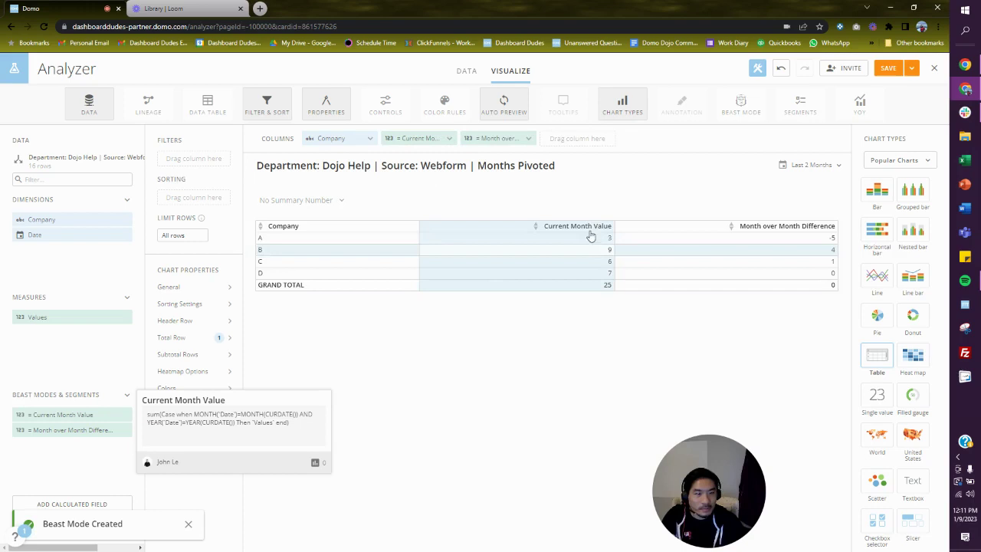
Step: Place the total row before the data rows with a light grey fill
mouse_move(81, 431)
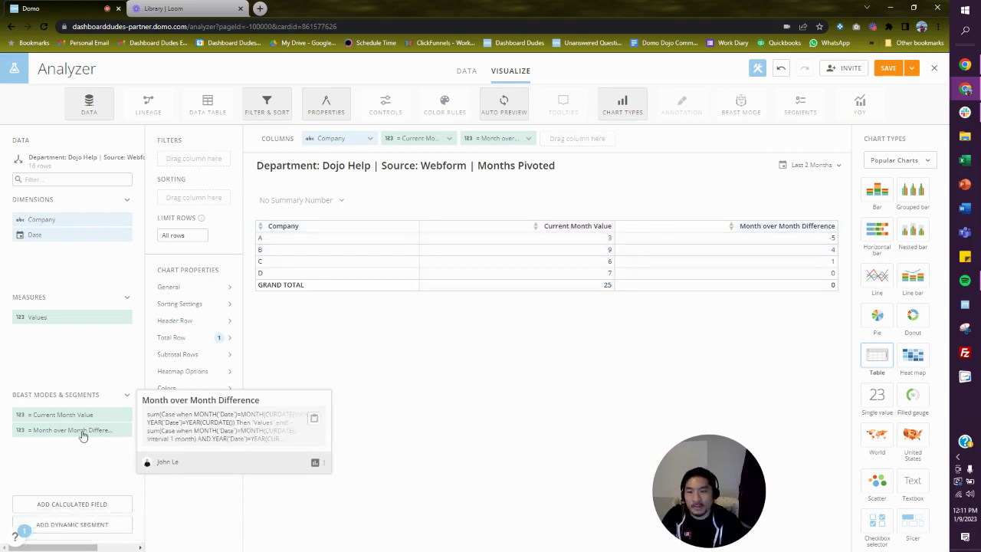
click(181, 339)
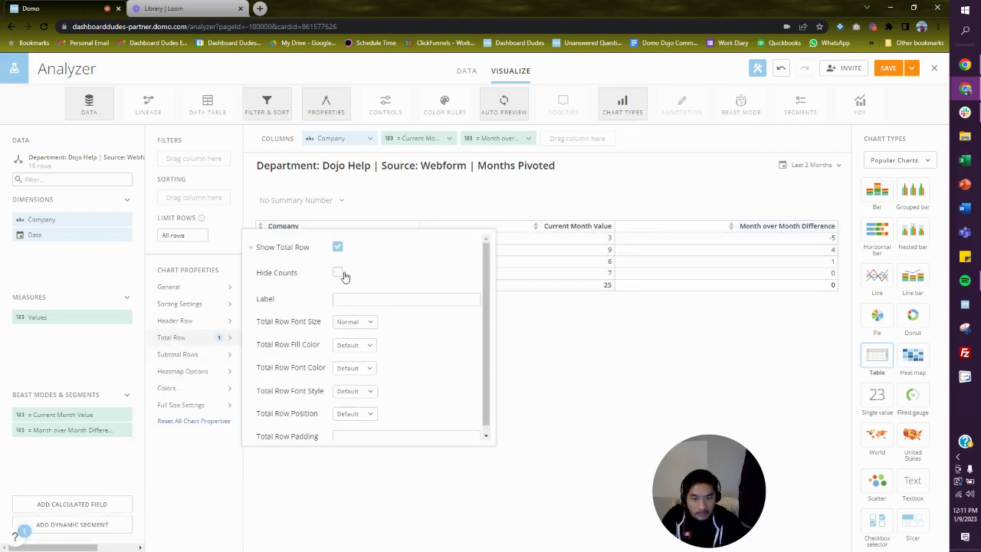
click(363, 415)
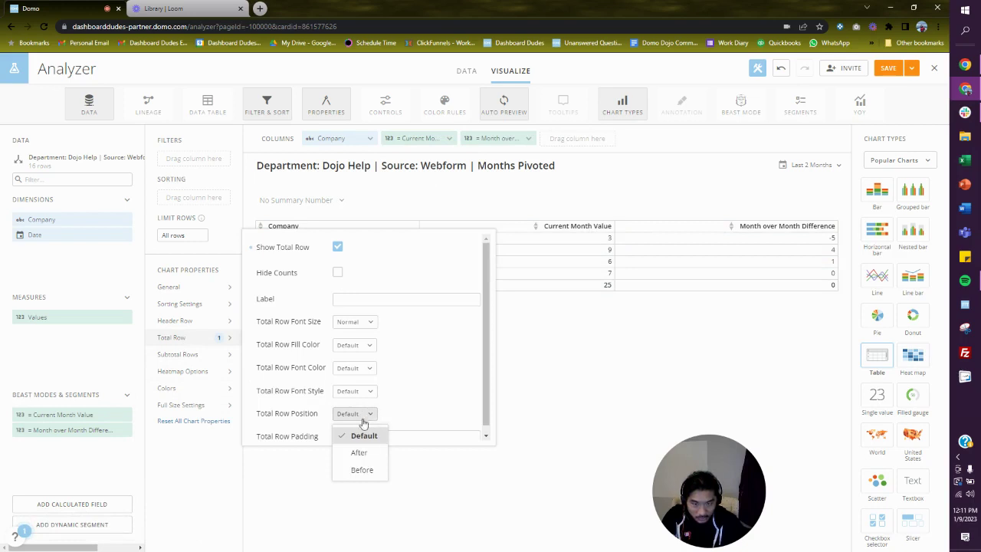
click(363, 470)
click(354, 345)
click(344, 484)
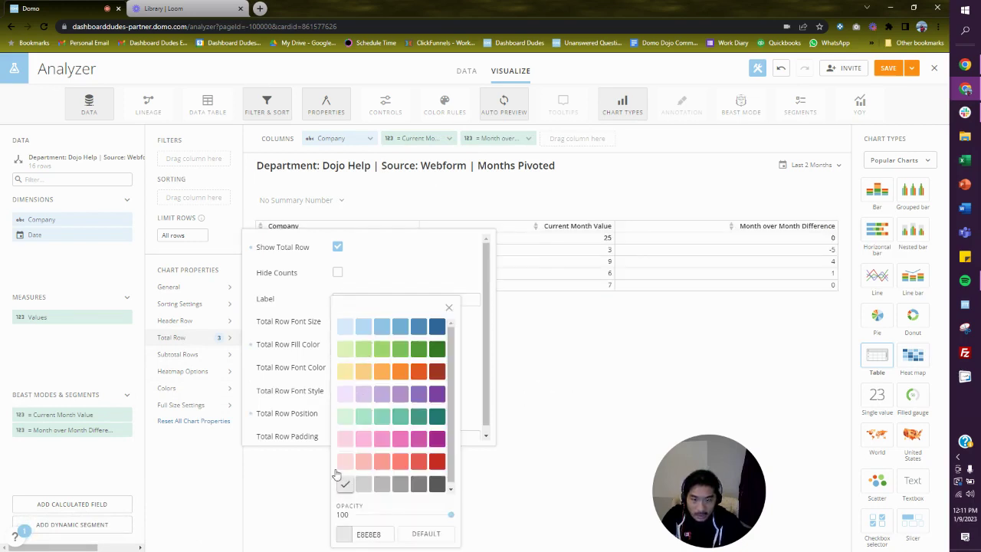
Step: Fill the table header row with red C92E25
click(194, 321)
click(346, 299)
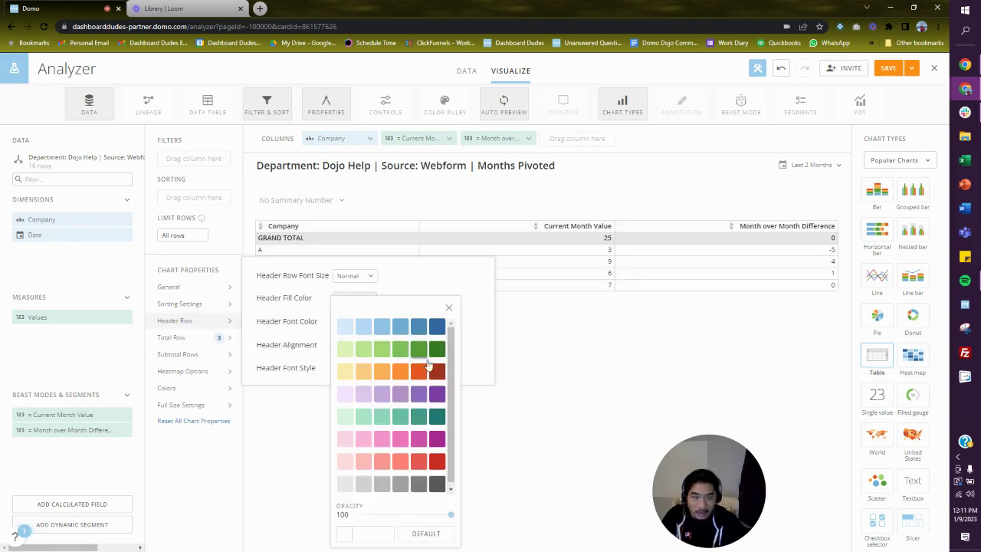
click(437, 460)
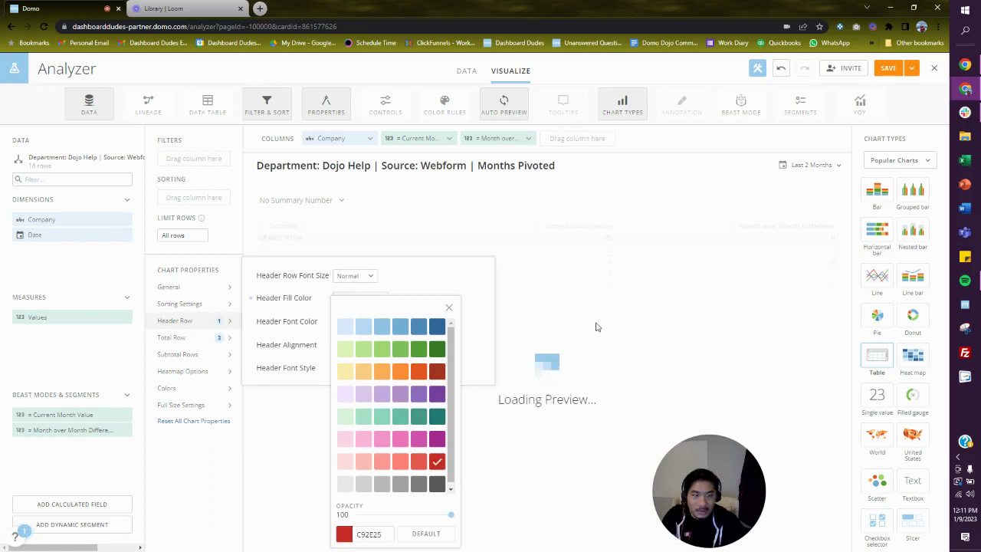
click(646, 324)
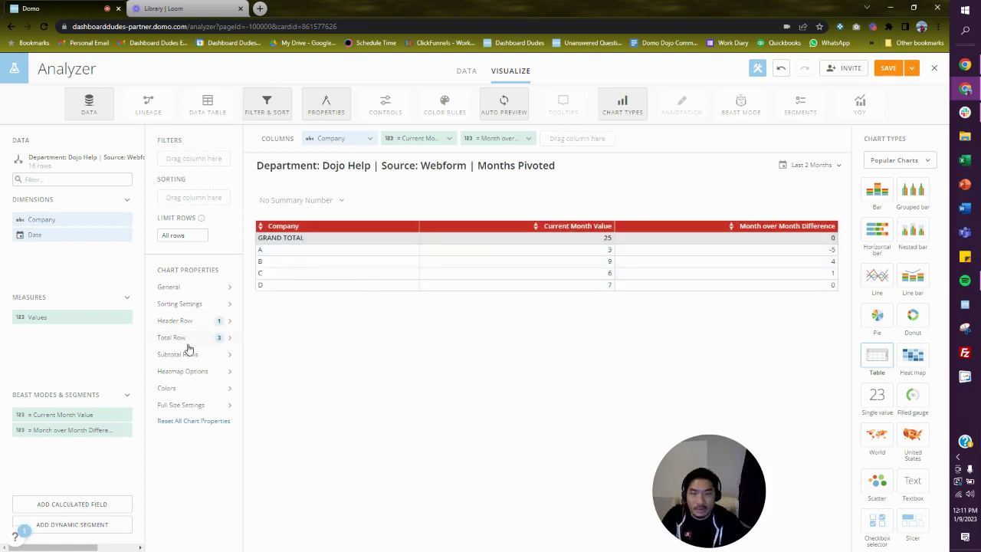
Step: Inspect the Month over Month Difference formula's previous-month sum and one-month offset, then close it unchanged
click(79, 431)
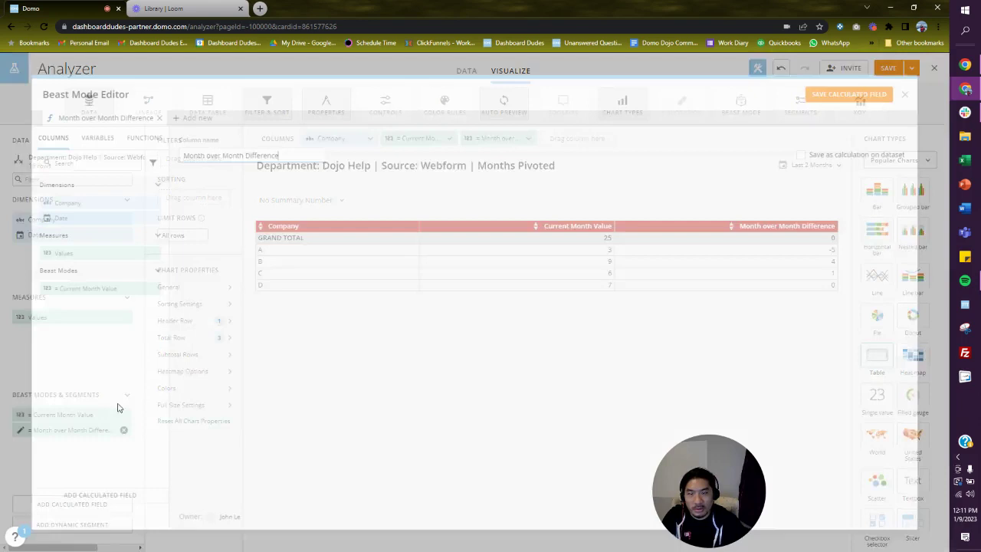
triple_click(236, 228)
key(ctrl+c)
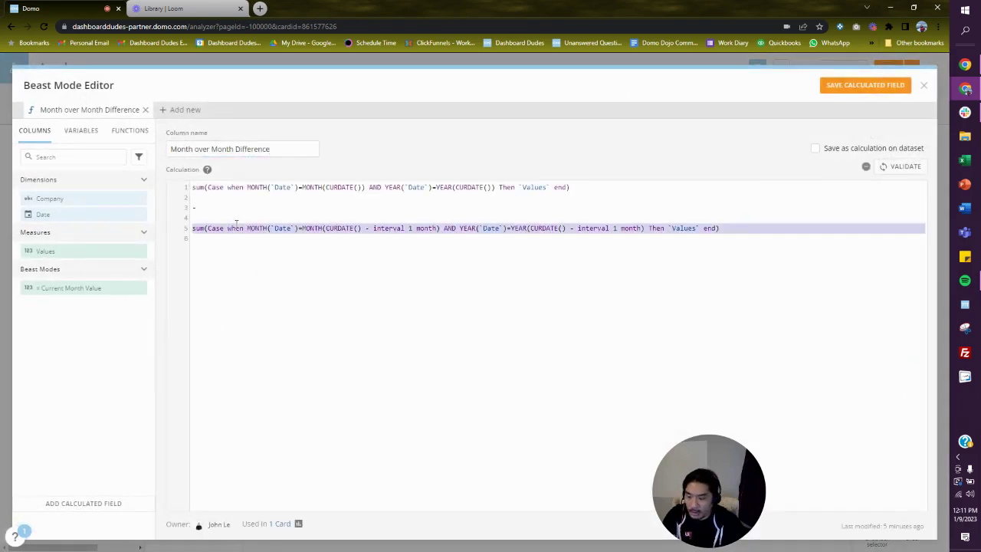
click(285, 270)
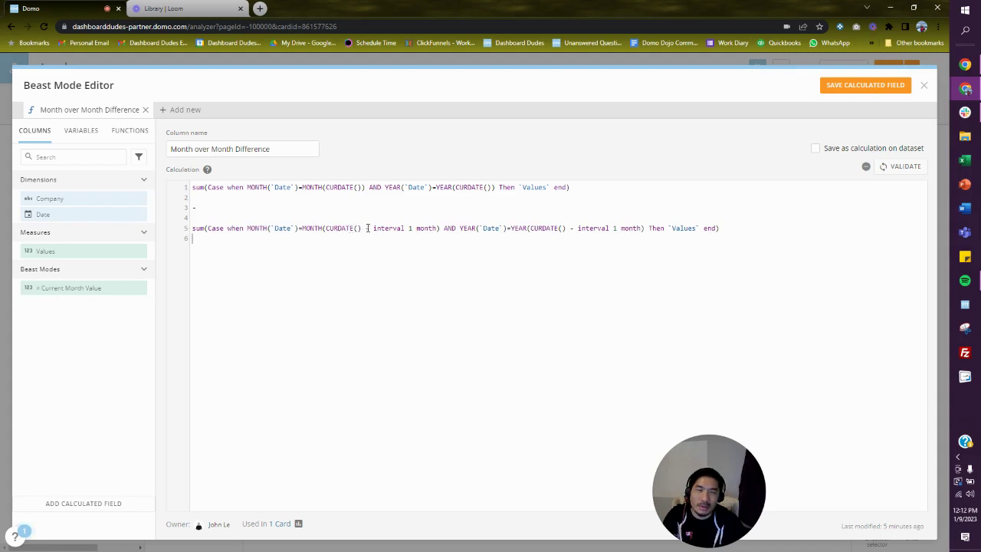
drag(437, 229, 366, 231)
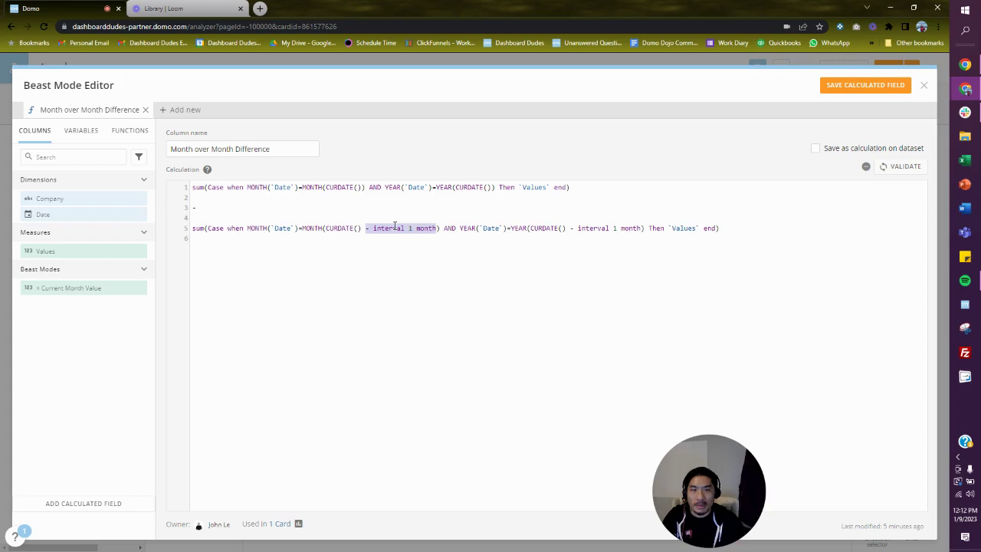
click(395, 228)
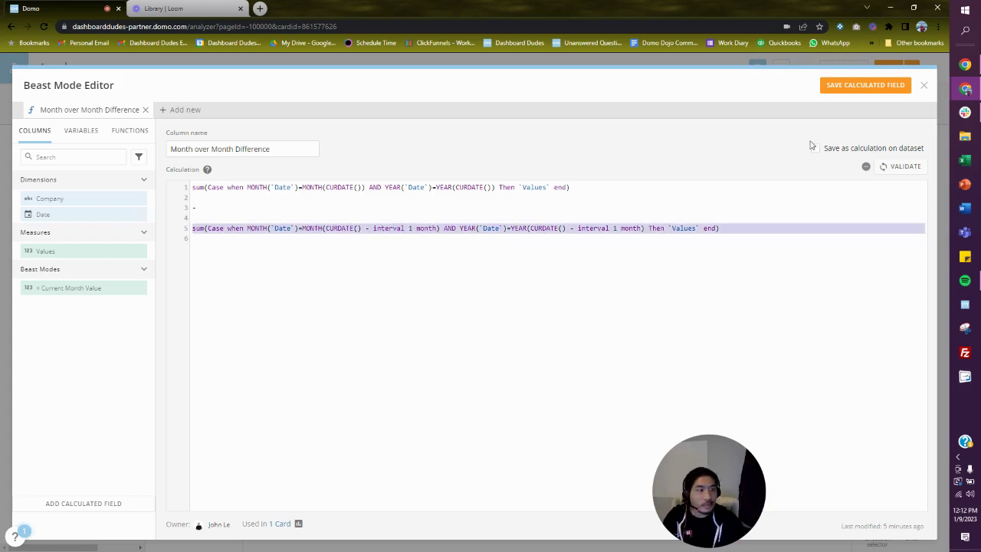
click(924, 85)
Step: Create a 'Previous Month' field from the pasted one-month-back sum formula and add it as a table column
click(95, 505)
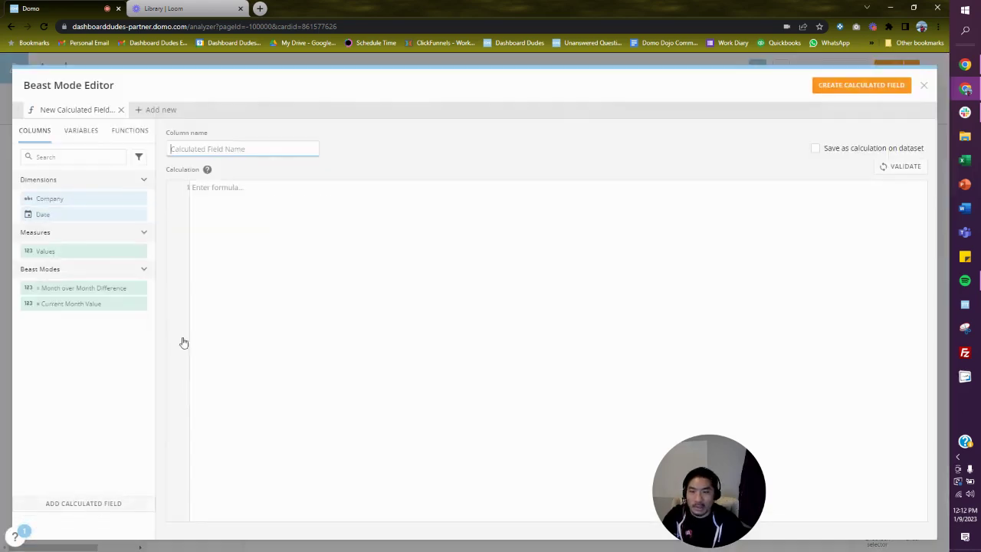
text(Pre)
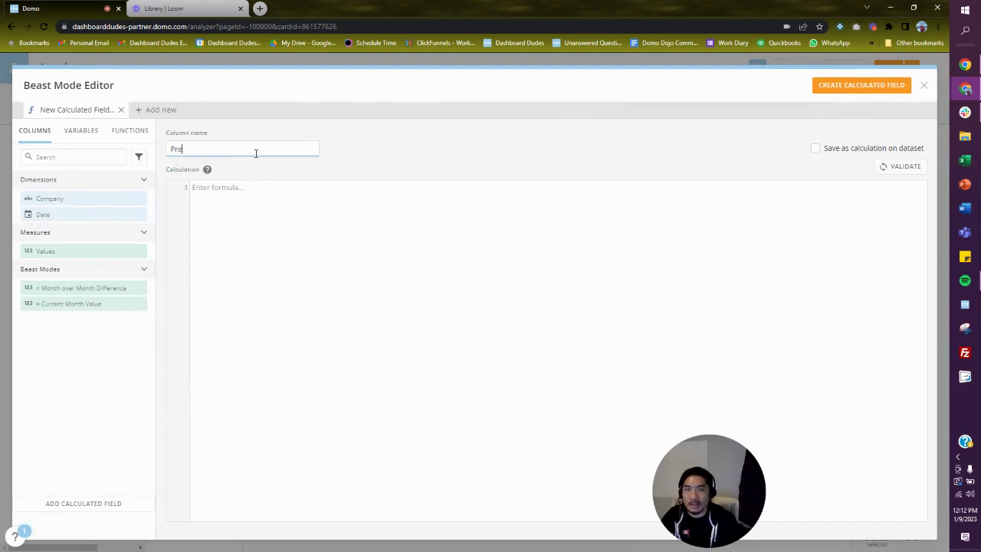
text(vious Month)
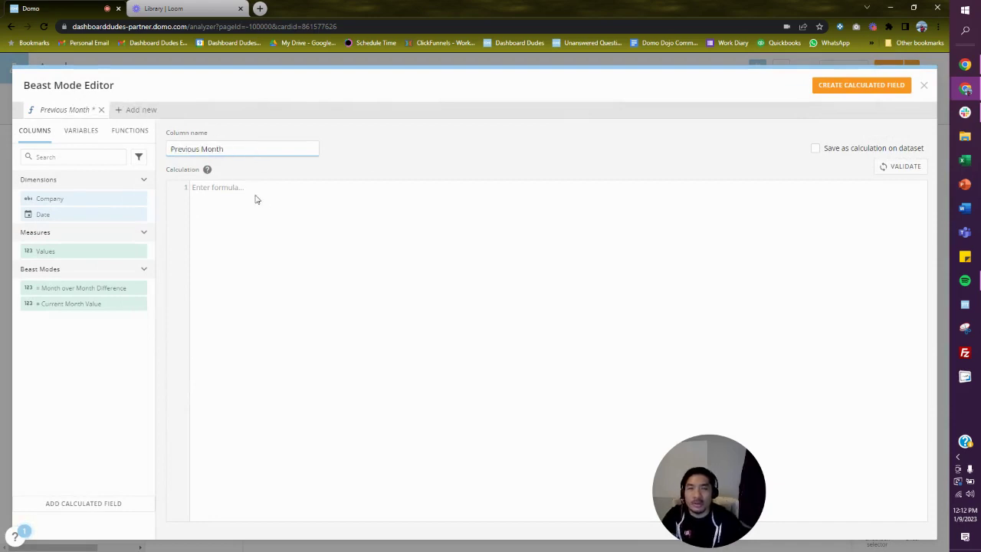
click(269, 186)
key(ctrl+v)
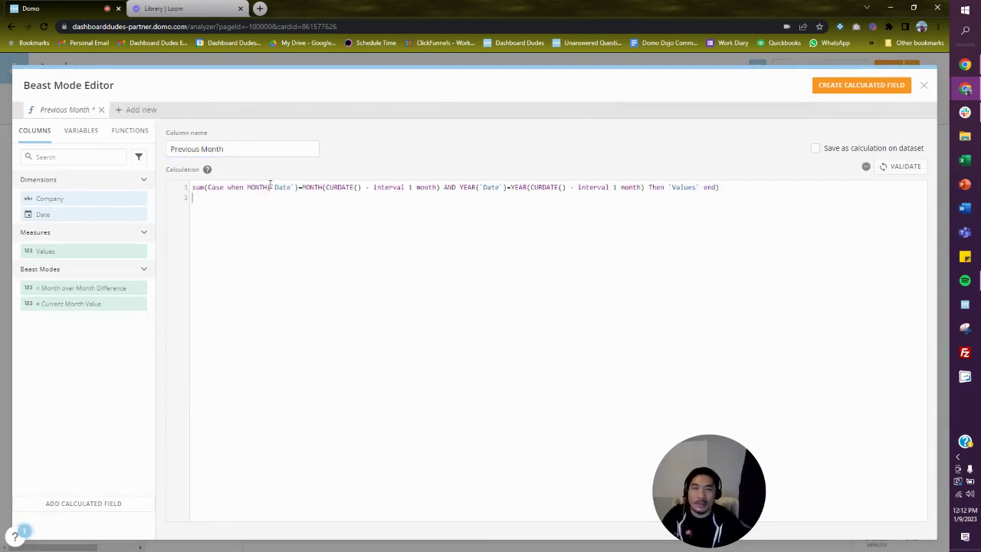
click(885, 90)
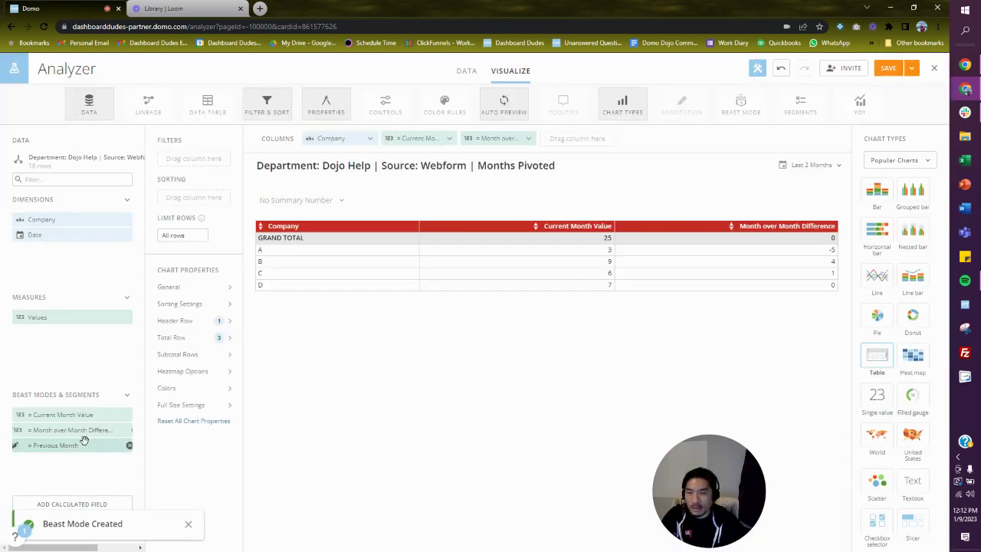
drag(81, 444, 433, 138)
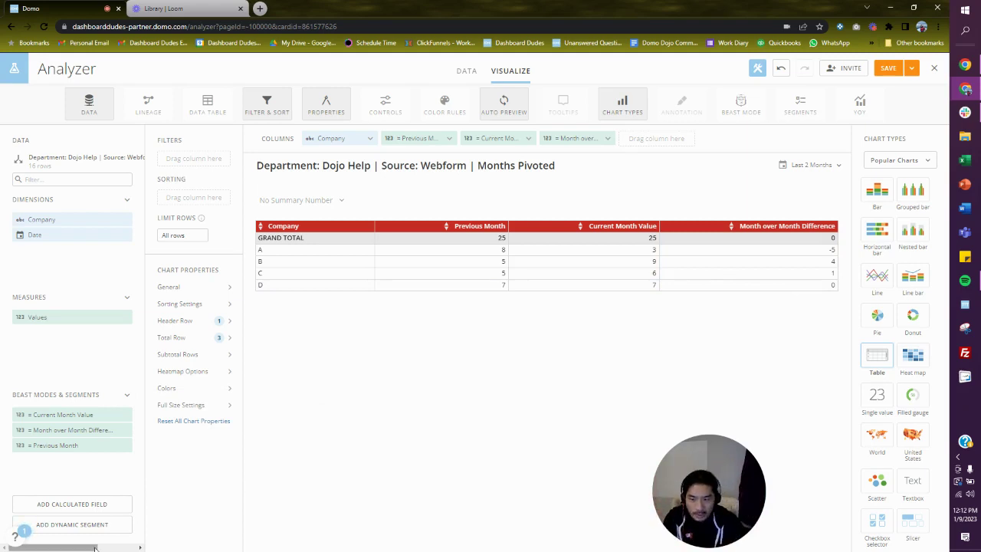
Step: Start a new field from the Month over Month Difference formula, named 'Previous Month to Previous Previous Month'
click(107, 507)
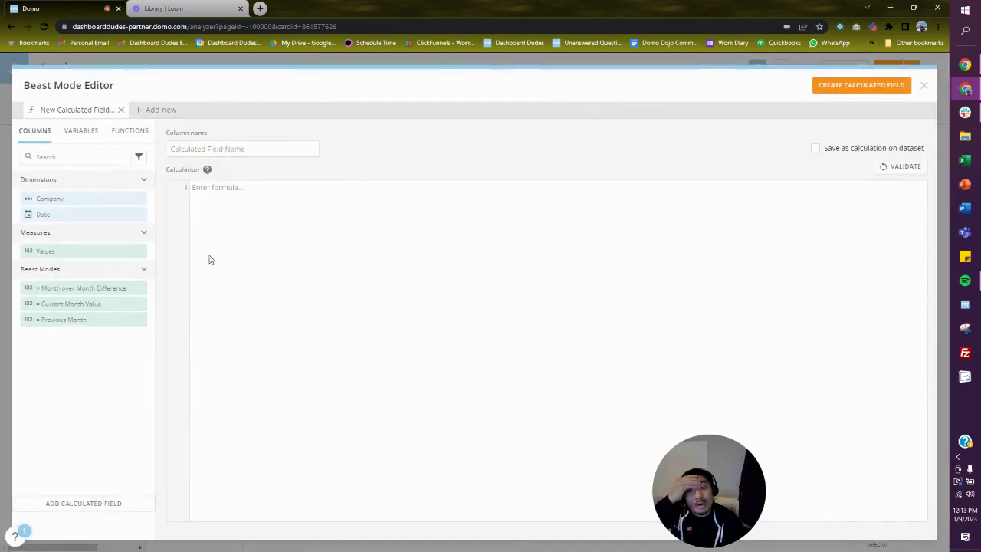
click(120, 285)
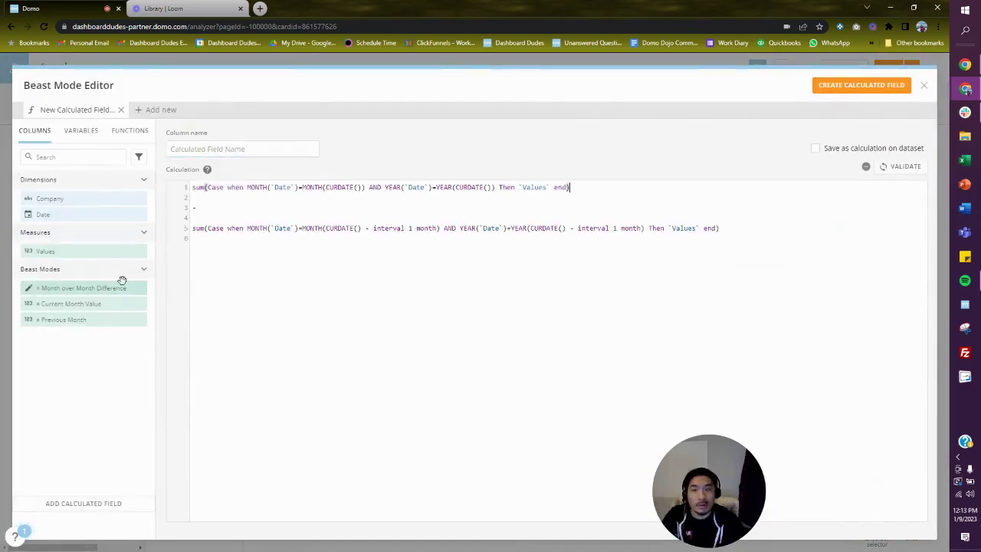
click(246, 150)
text(P)
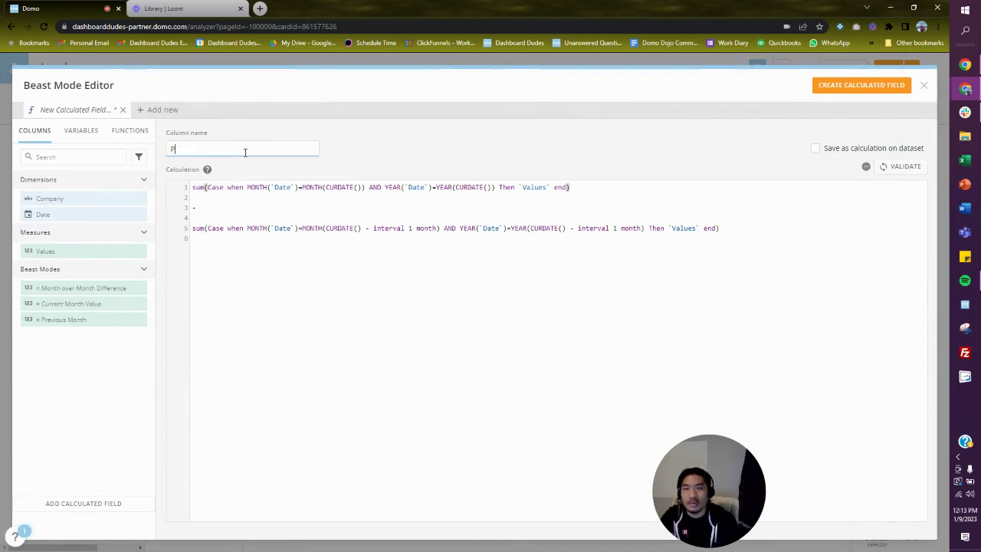
text(revious Month to)
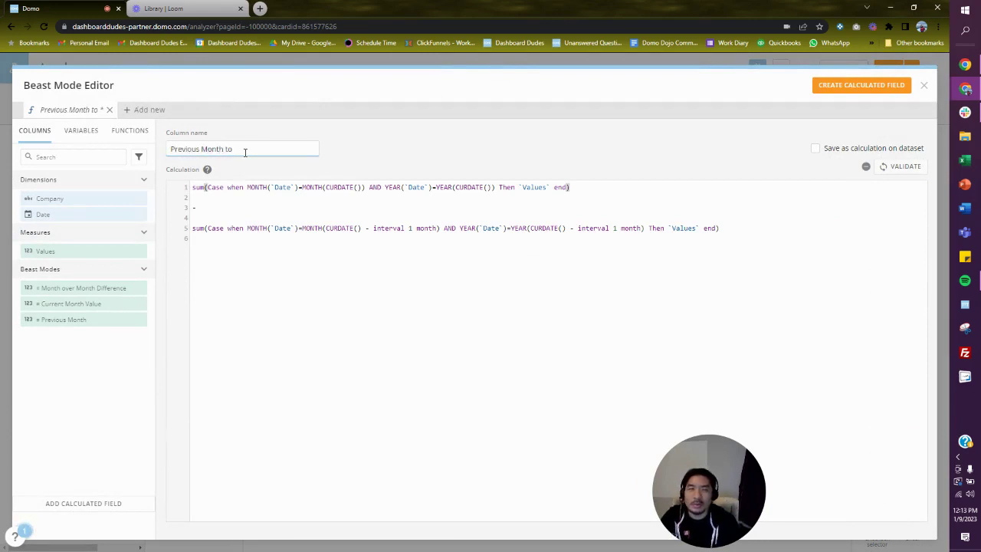
text( Previous Pre)
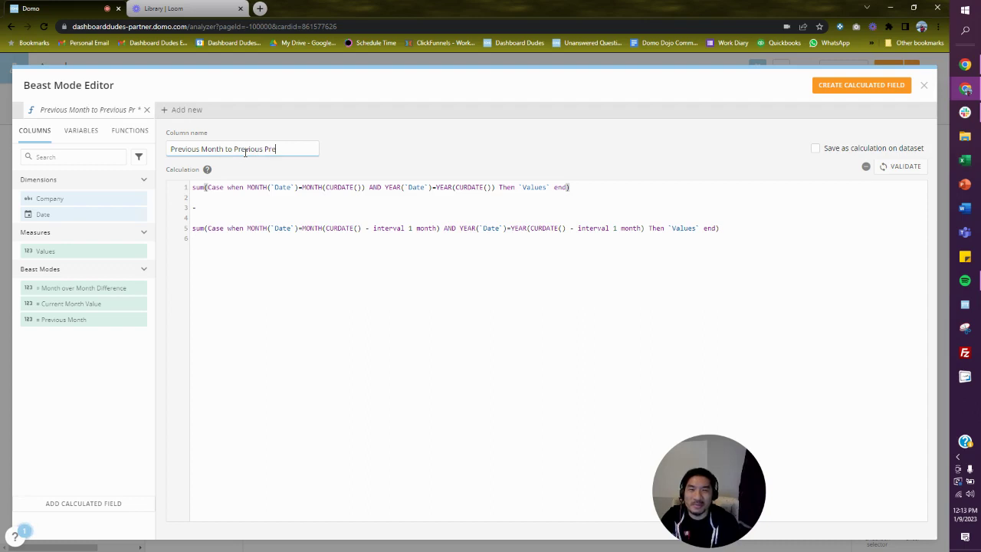
text(vious Month)
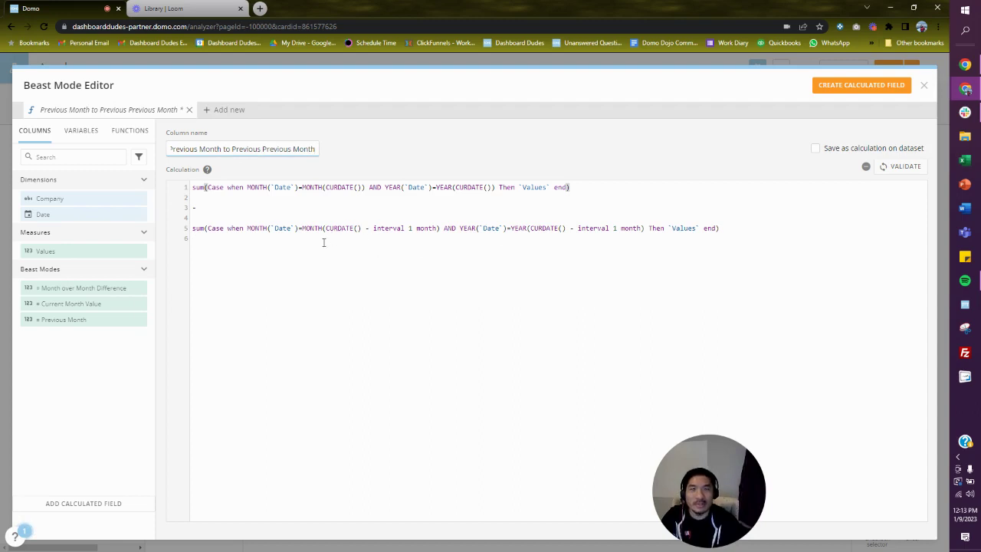
Step: Copy the previous-month sum into line 1 and change line 5's first month offset to 2
triple_click(215, 228)
key(ctrl+c)
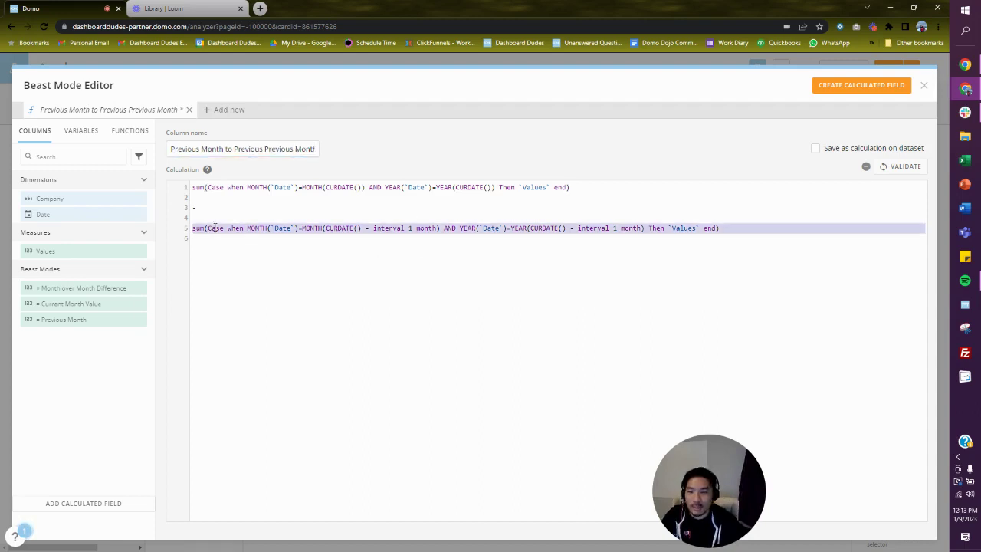
triple_click(247, 187)
key(ctrl+v)
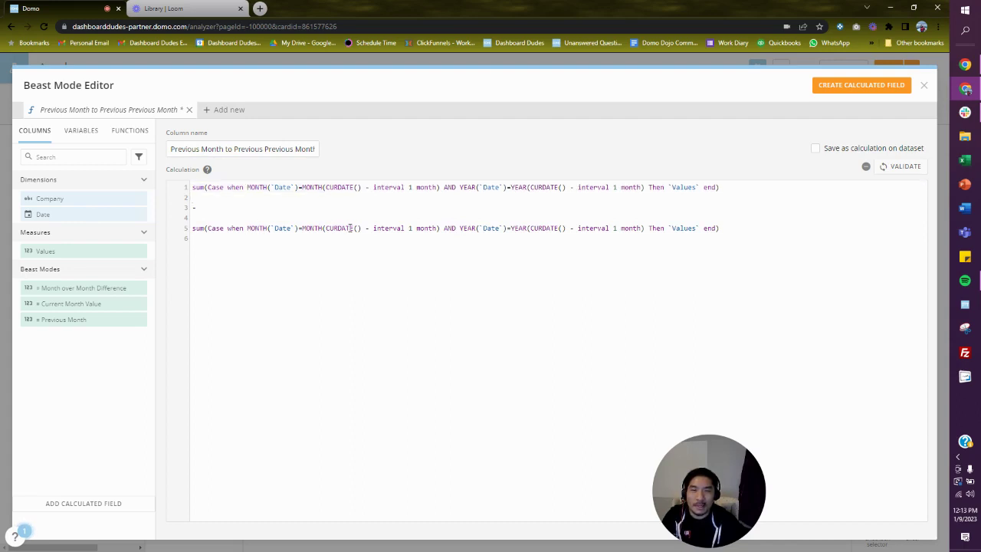
click(413, 227)
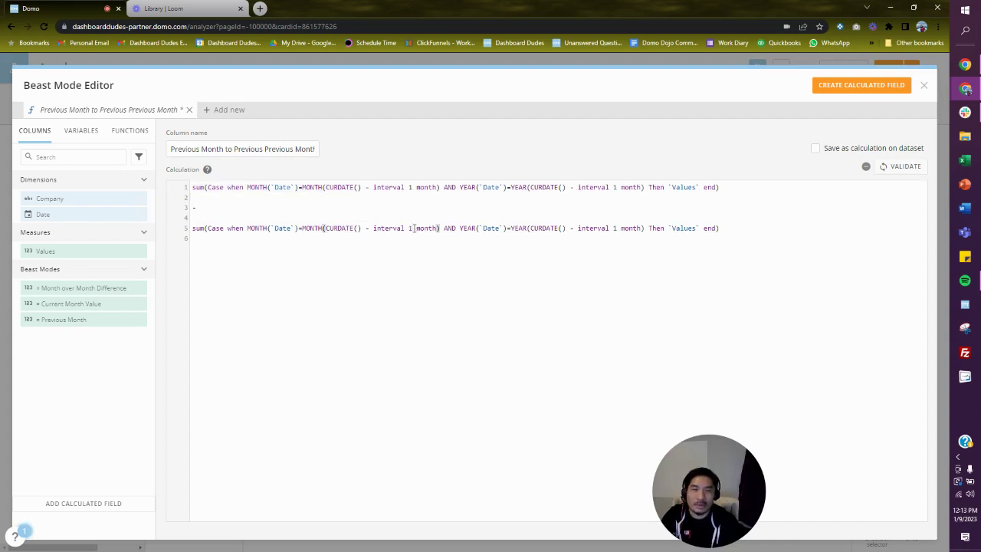
key(BackSpace)
text(2)
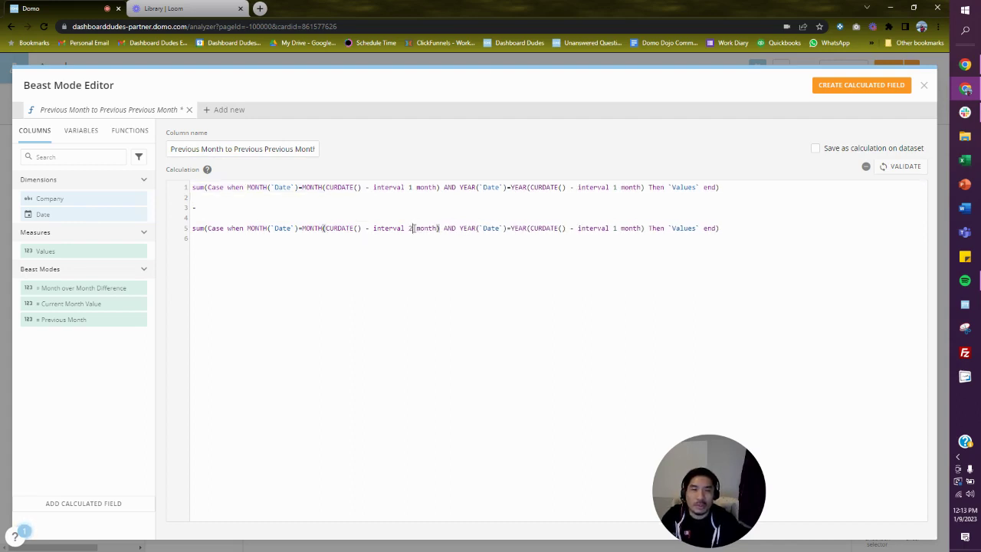
double_click(614, 228)
Step: Set the second offset to 2, create the field, and widen the card's range to the last 3 months
text(2)
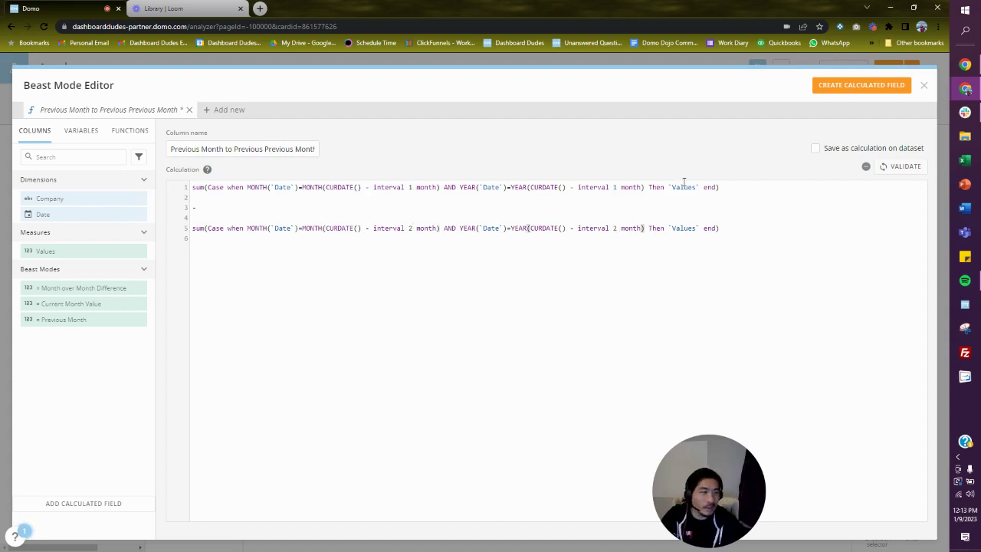
click(862, 86)
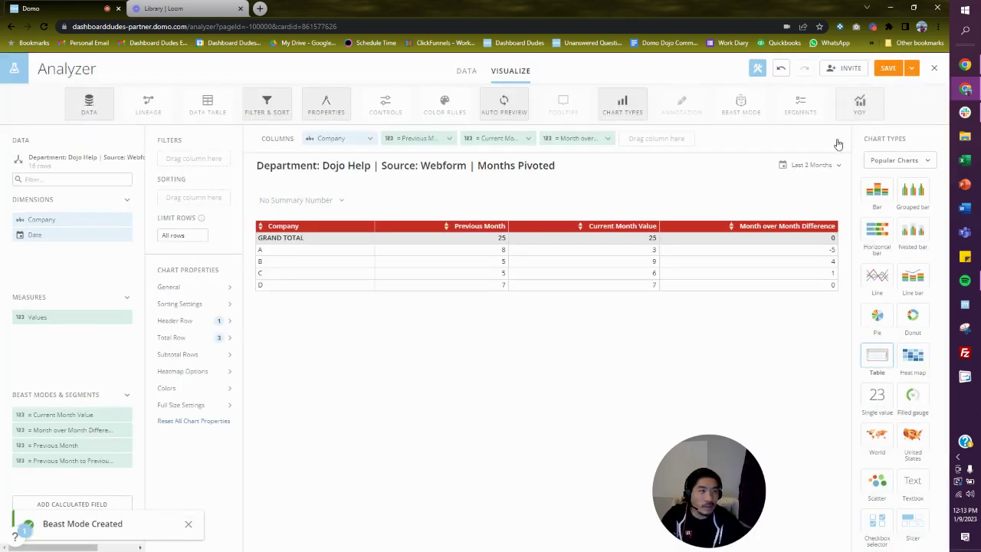
click(813, 165)
double_click(780, 200)
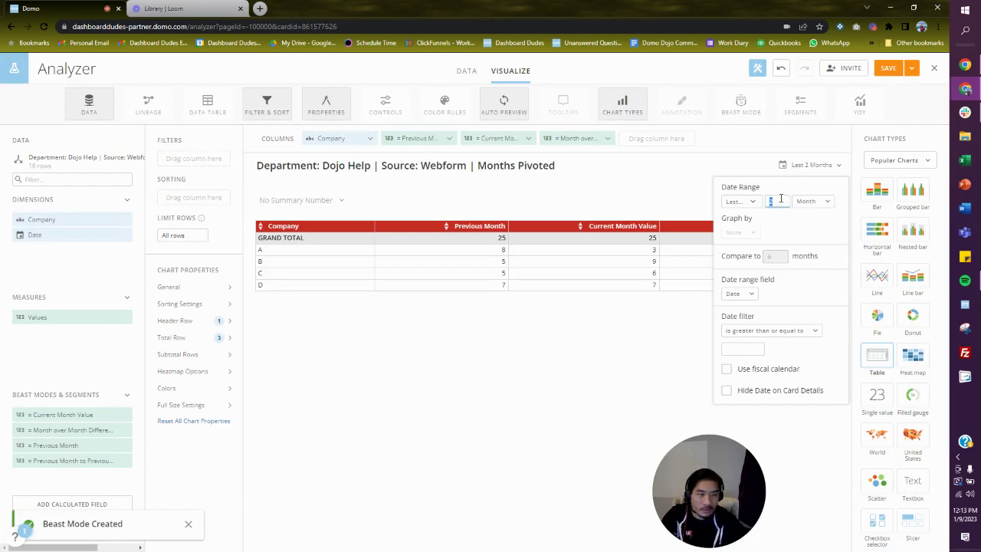
text(3)
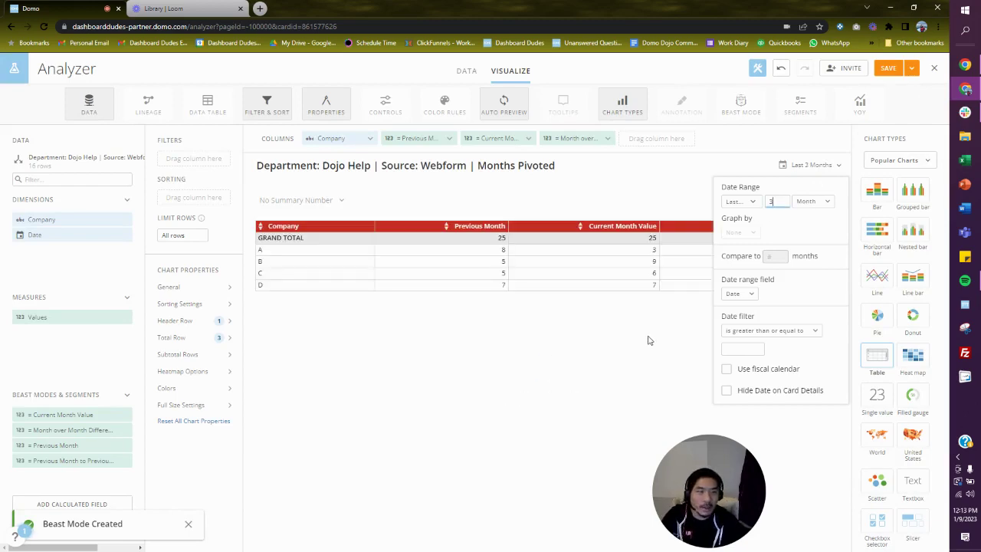
Step: Add Previous Month to Previous Previous Month as a table column
click(264, 166)
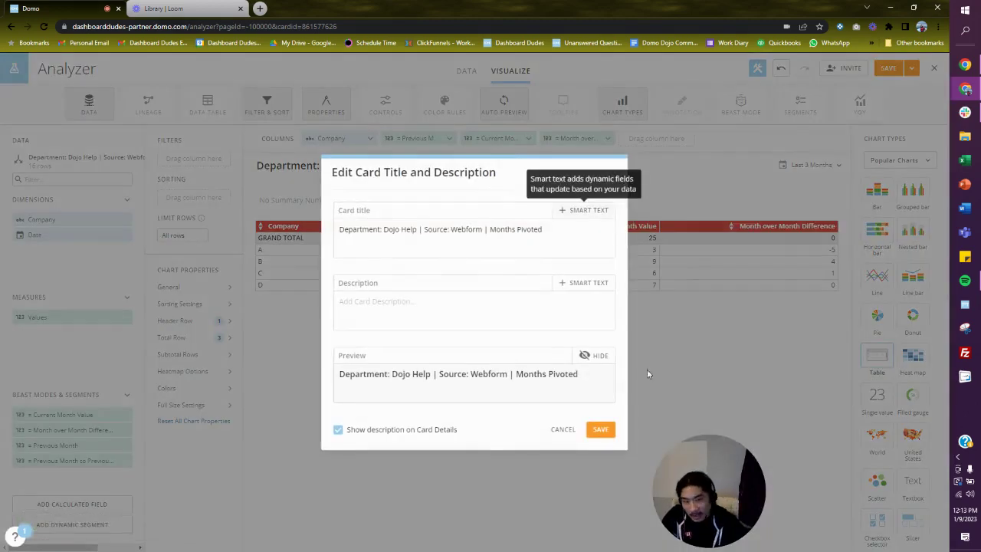
click(598, 431)
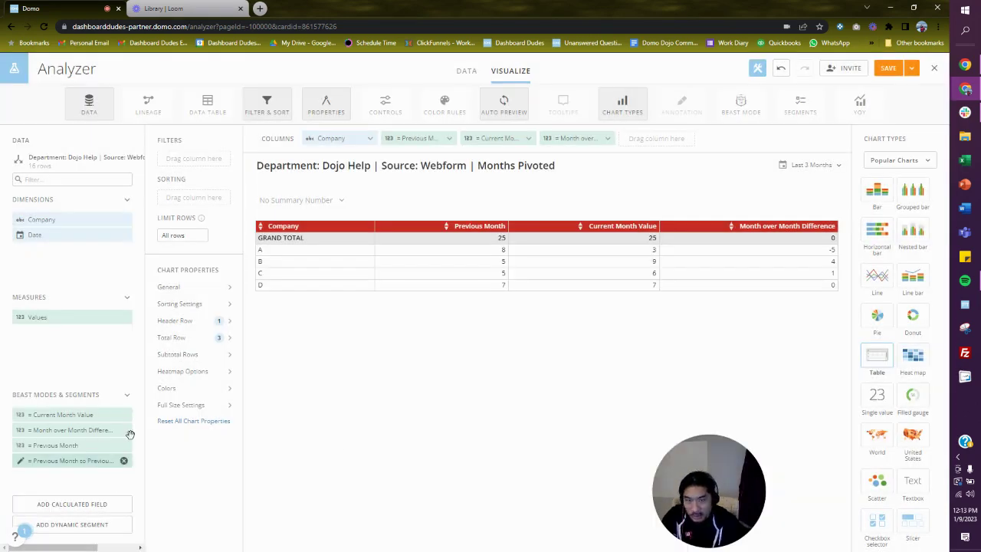
drag(130, 435, 653, 142)
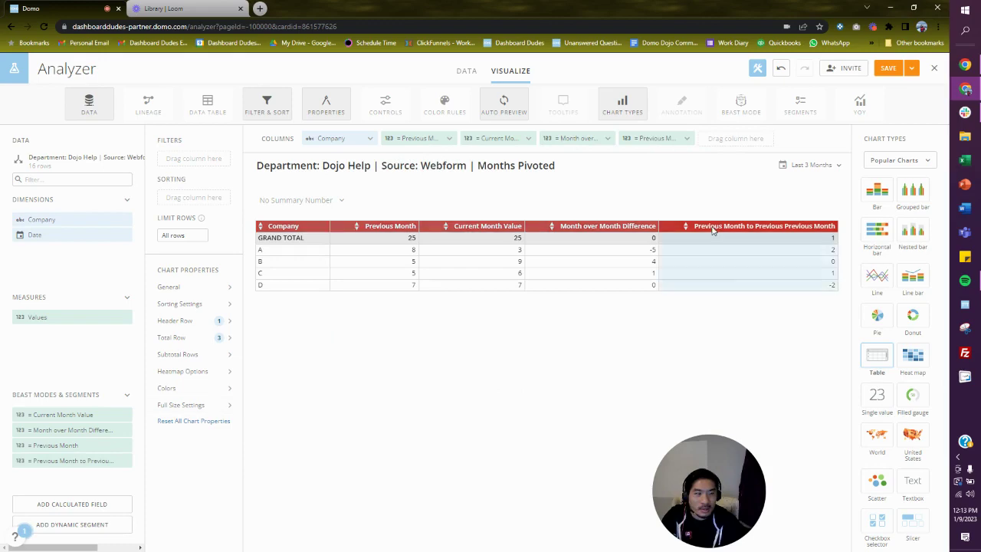
Step: Copy the two-months-ago sum into a new calculated field named 'Previous Previous Month' and create it
click(78, 460)
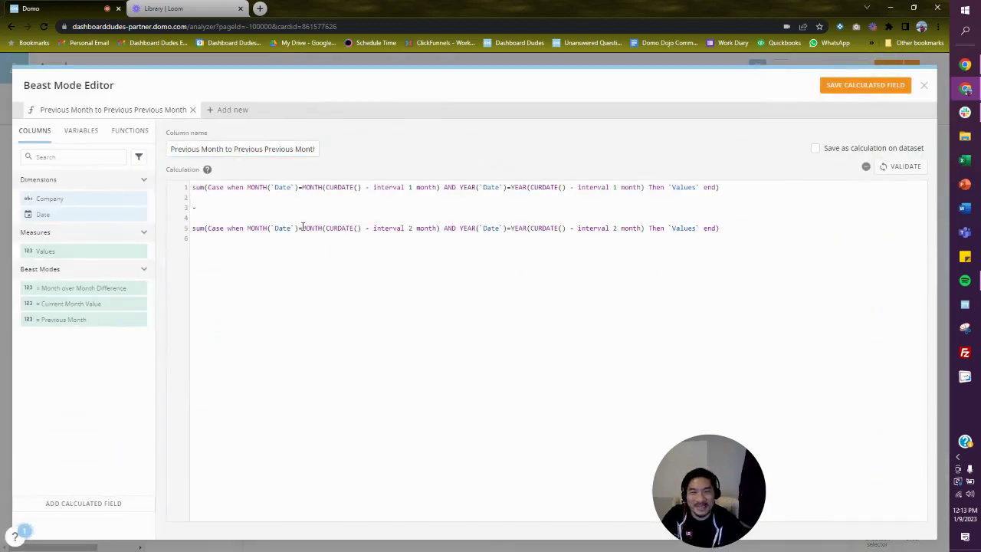
triple_click(303, 228)
key(ctrl+c)
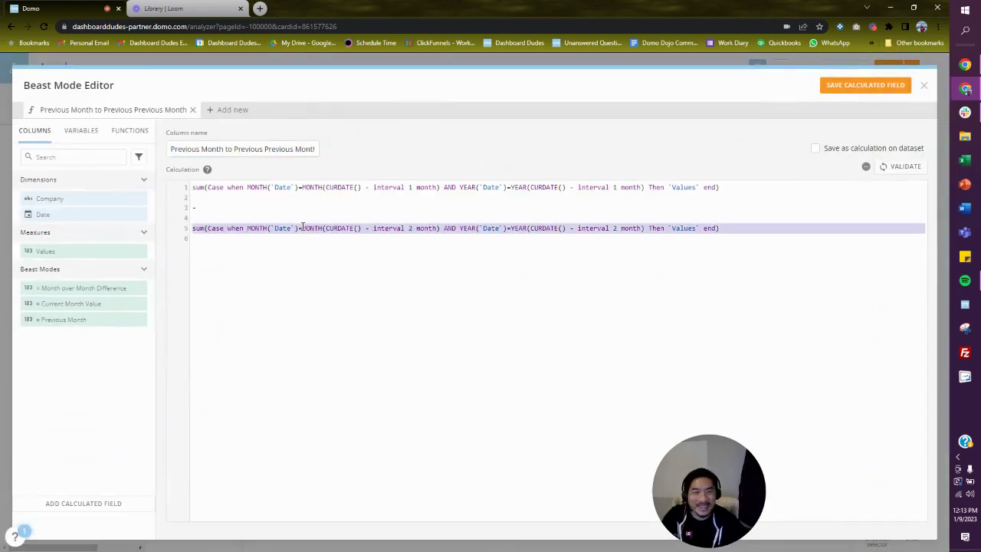
click(923, 85)
click(87, 506)
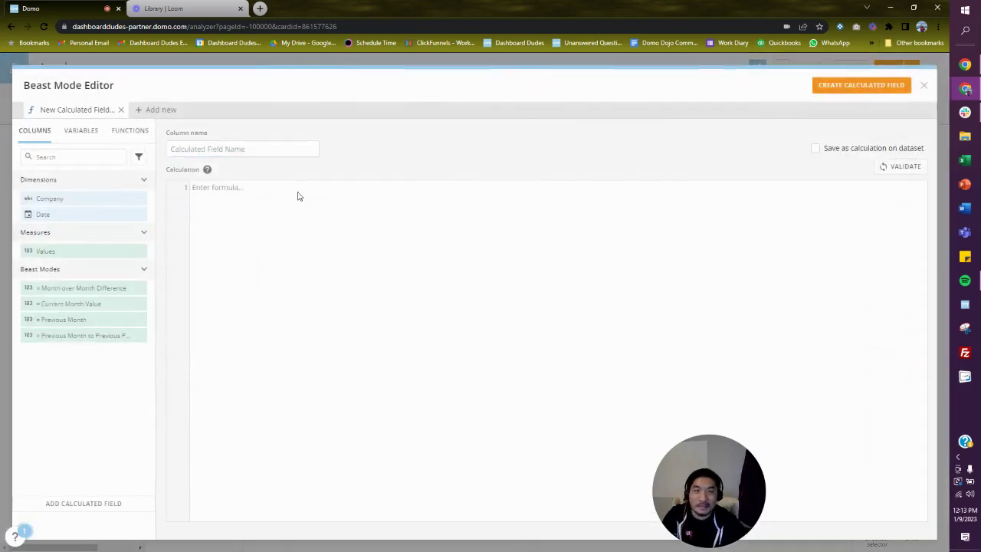
click(283, 188)
key(ctrl+v)
click(264, 152)
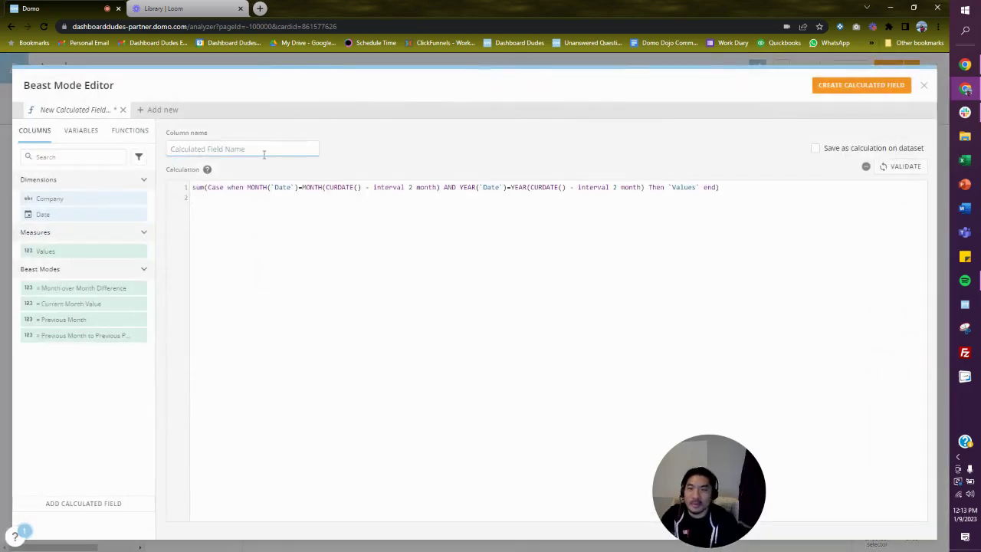
text(Previous Previous Month)
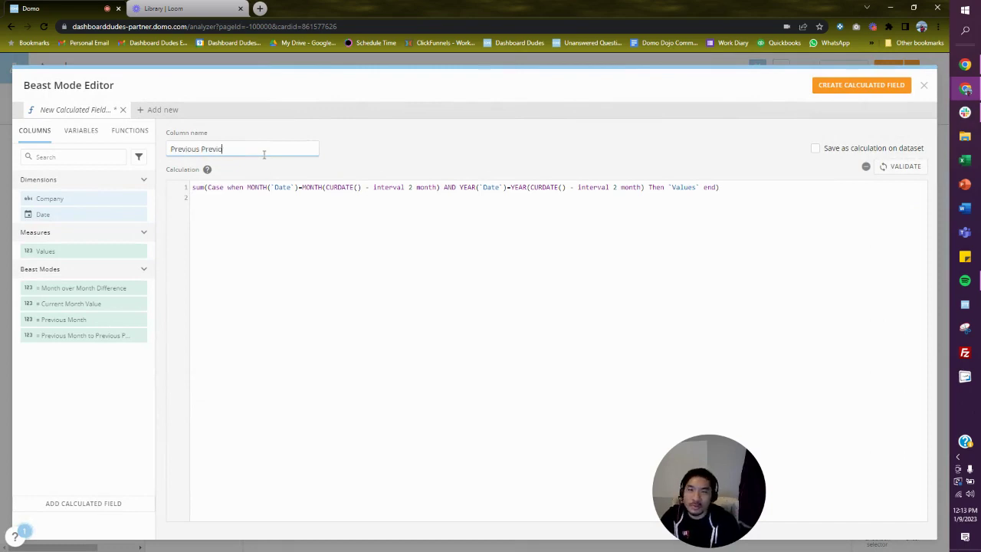
click(817, 89)
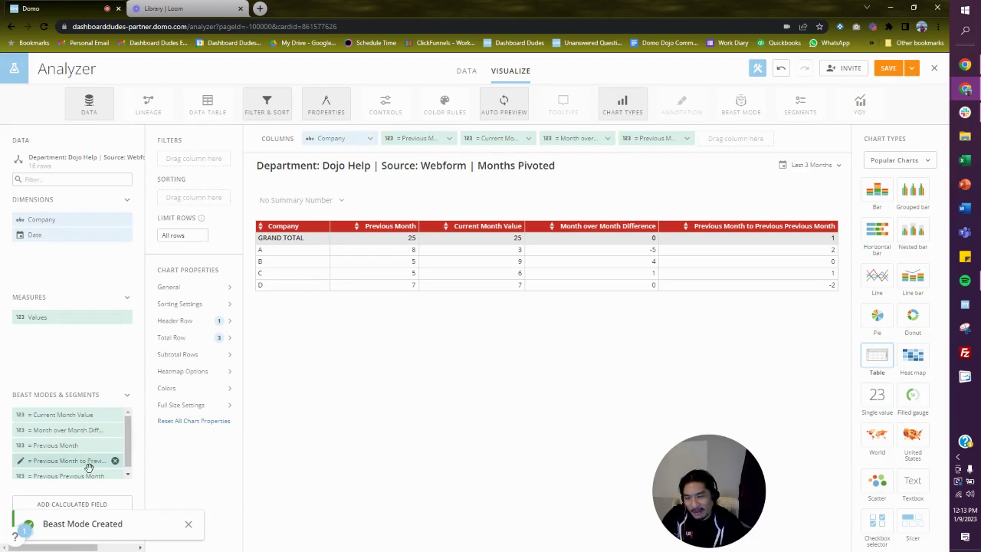
Step: Place Previous Previous Month as the first value column before Previous Month, then Save and Close the card
drag(89, 475, 400, 148)
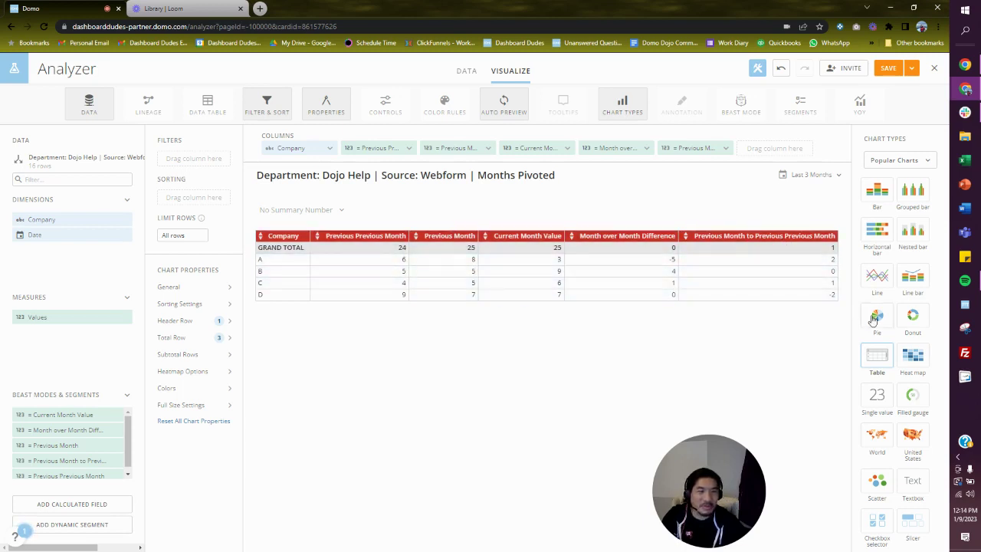
click(911, 68)
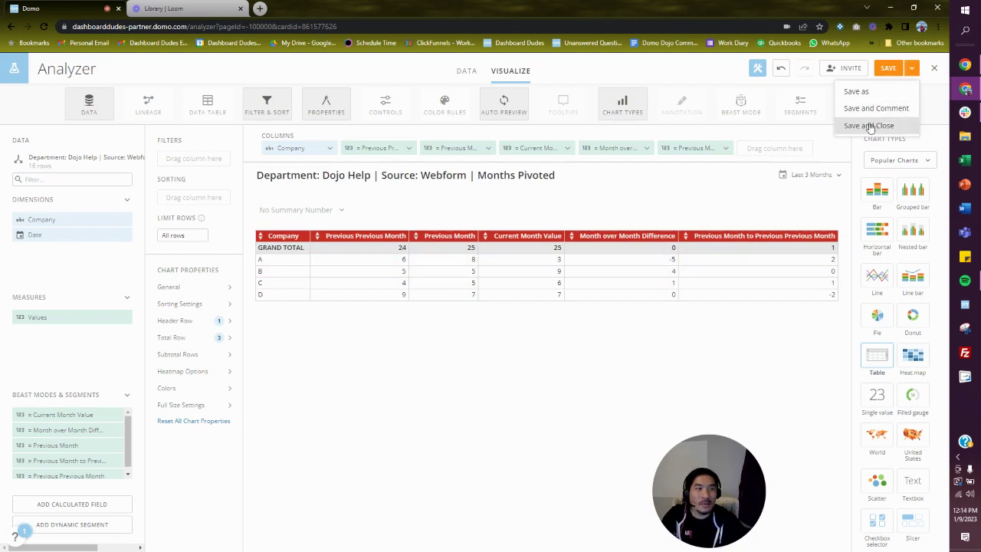
click(869, 125)
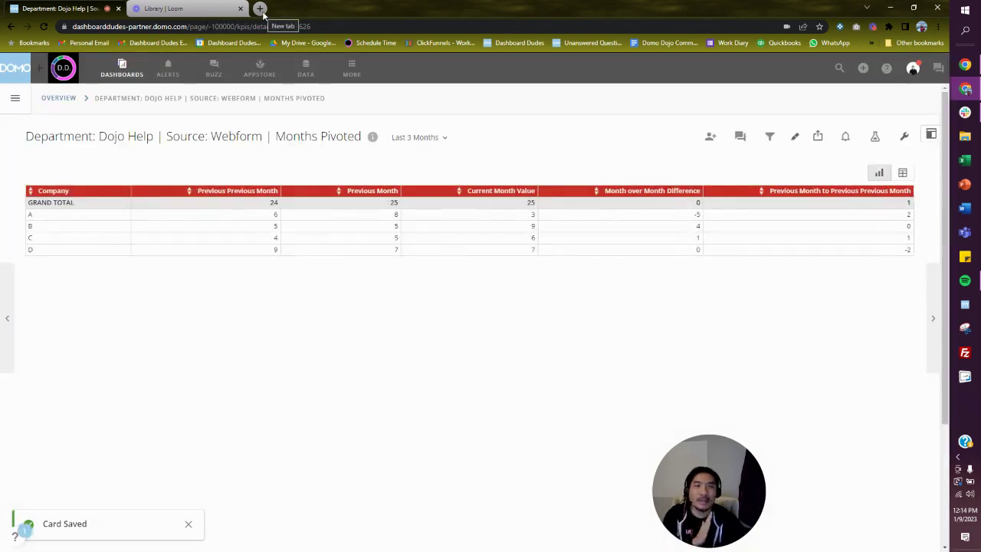
Step: Open a new tab and load the Dashboard Dudes site from the 'dash' address suggestion
click(261, 9)
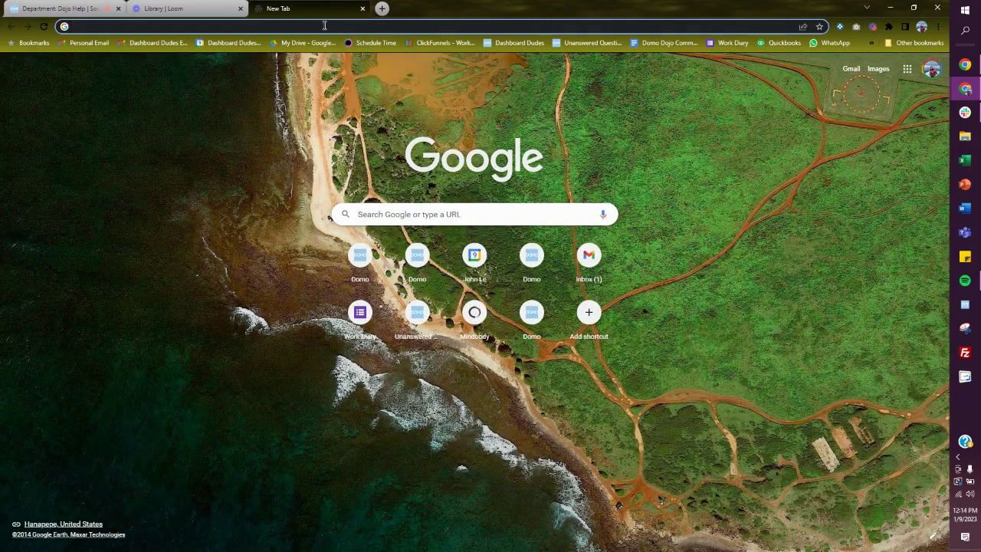
text(dashboarddudes.myclickfunnels.com/account/workspaces/ewnWQv)
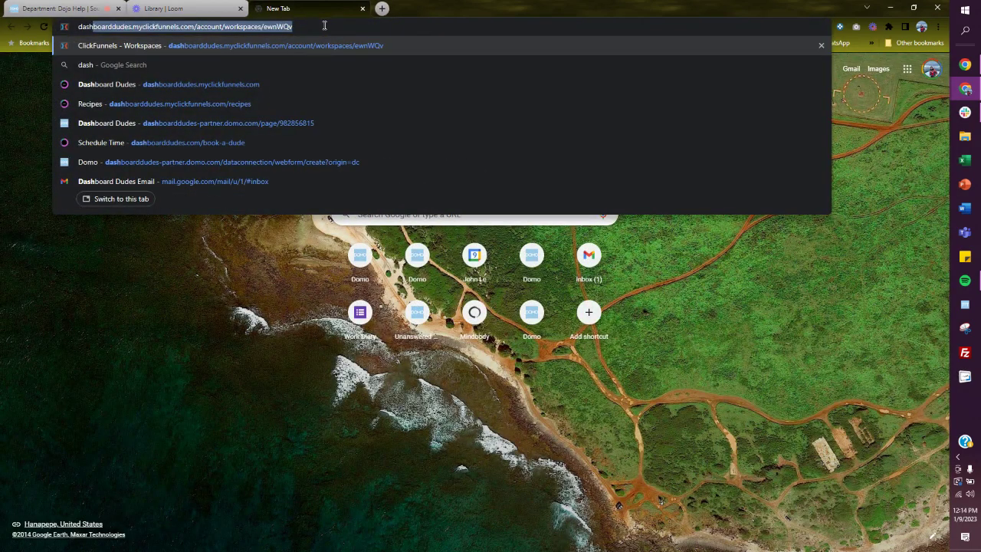
key(Down)
key(Down)
key(Return)
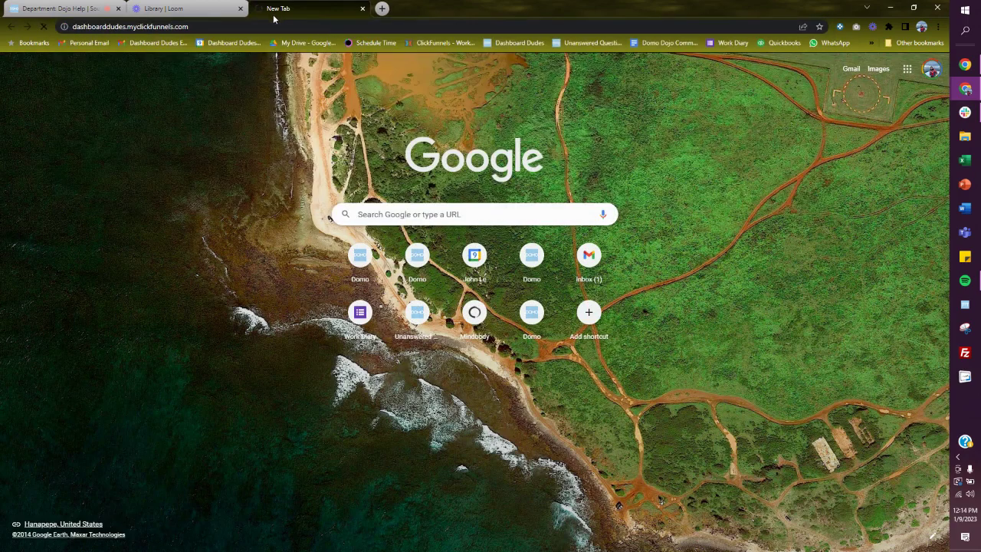
click(146, 27)
Step: Load dashboarddudes.com by removing '.myclickfunnels' from the address
drag(197, 27, 147, 27)
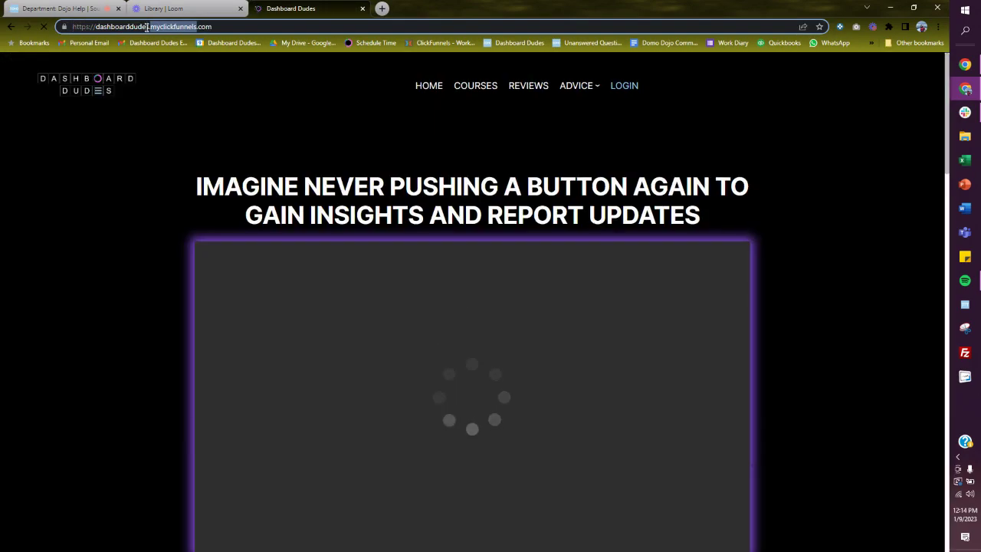
key(BackSpace)
key(Return)
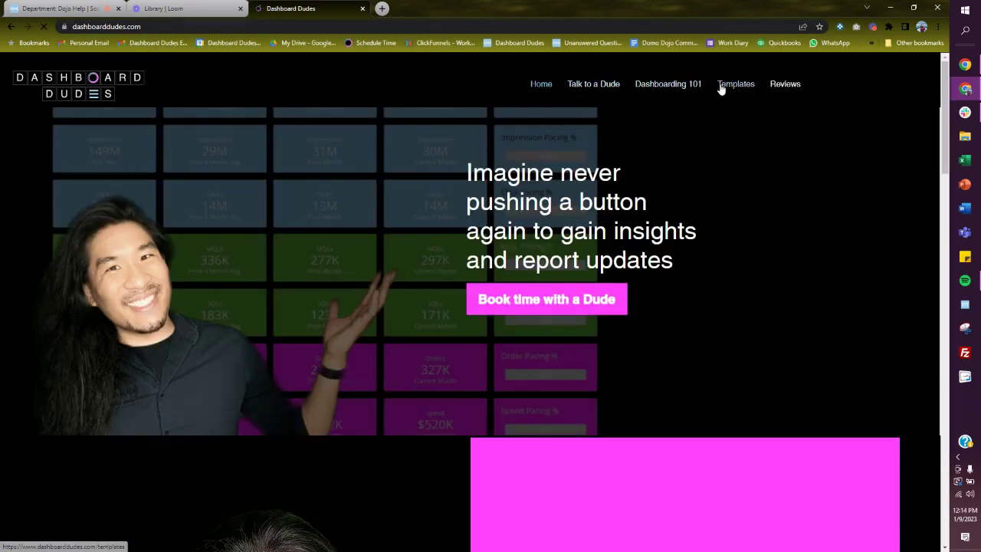
Step: Go to The Pantry under Dashboarding 101 and browse its Domo solution videos
click(658, 86)
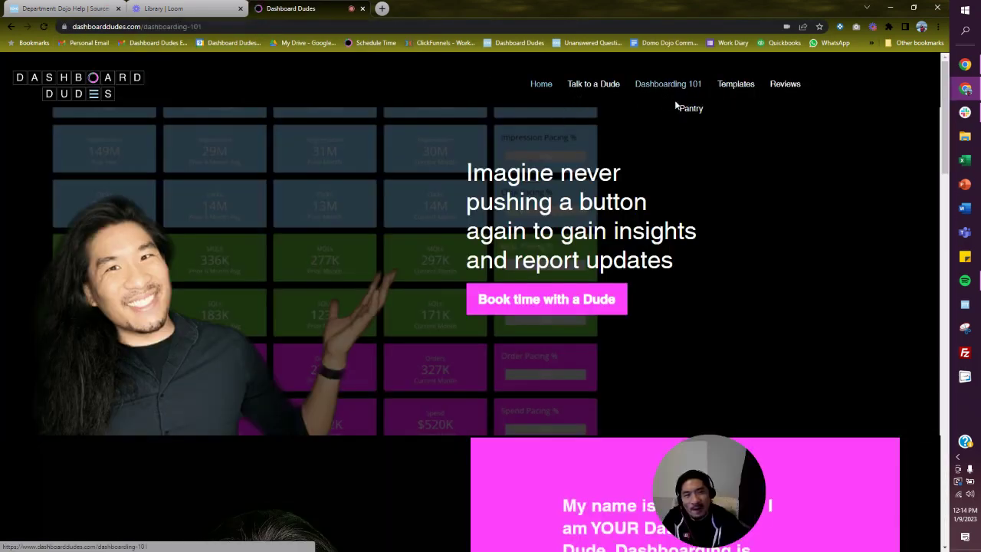
click(693, 110)
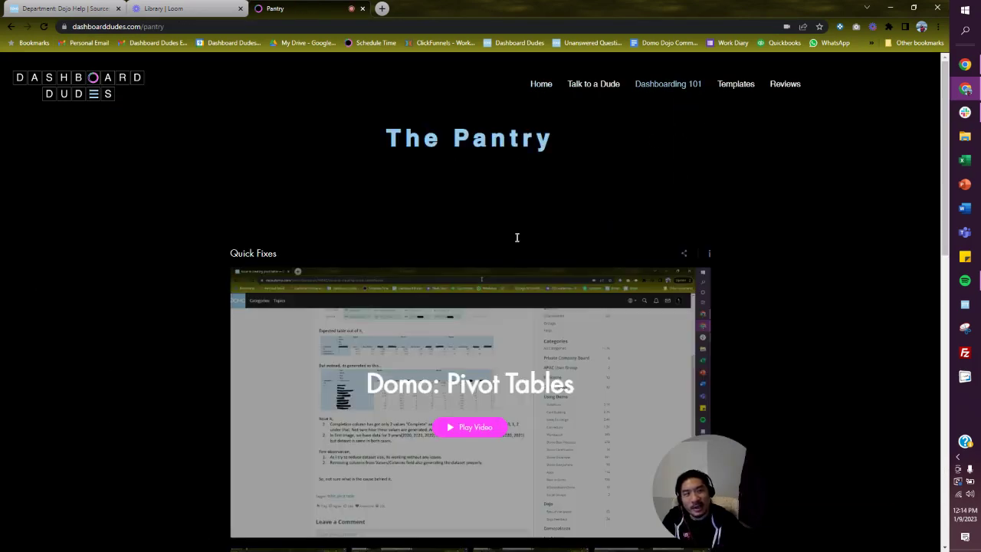
scroll(291, 350, down, 3)
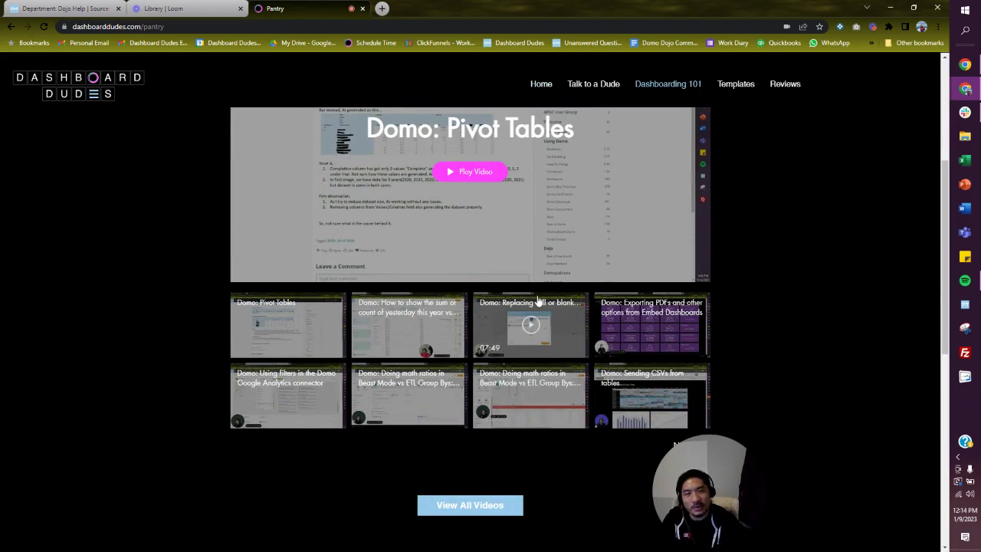
scroll(521, 307, down, 3)
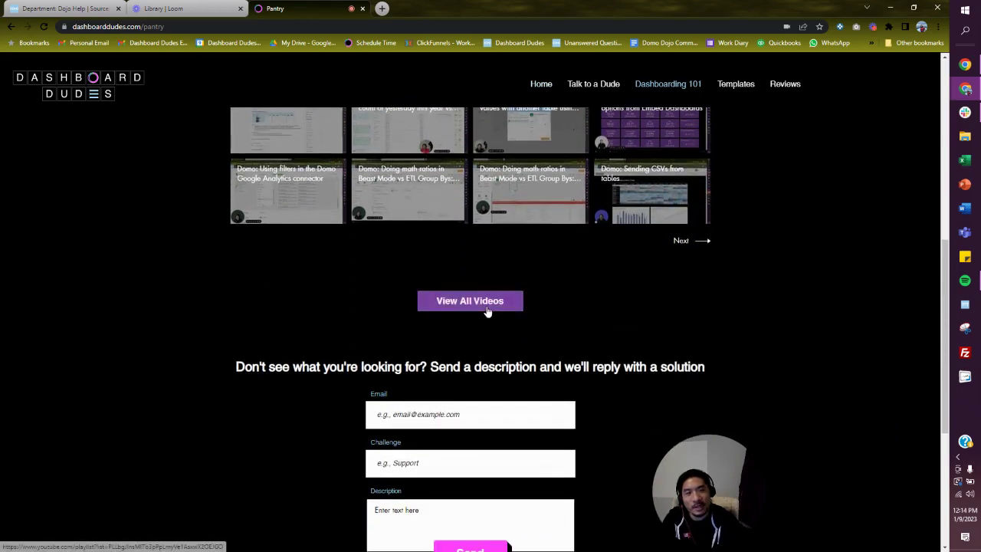
scroll(485, 322, up, 2)
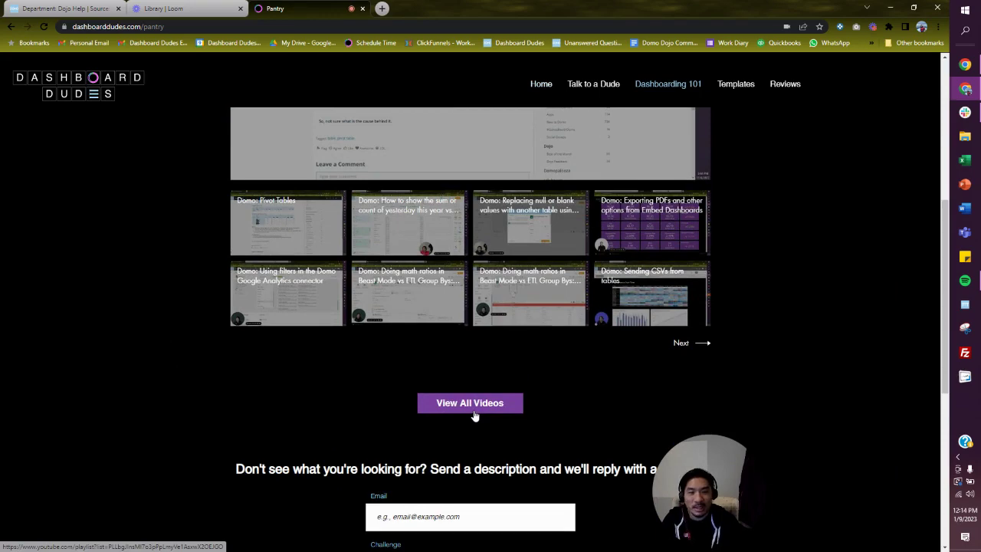
scroll(474, 414, down, 3)
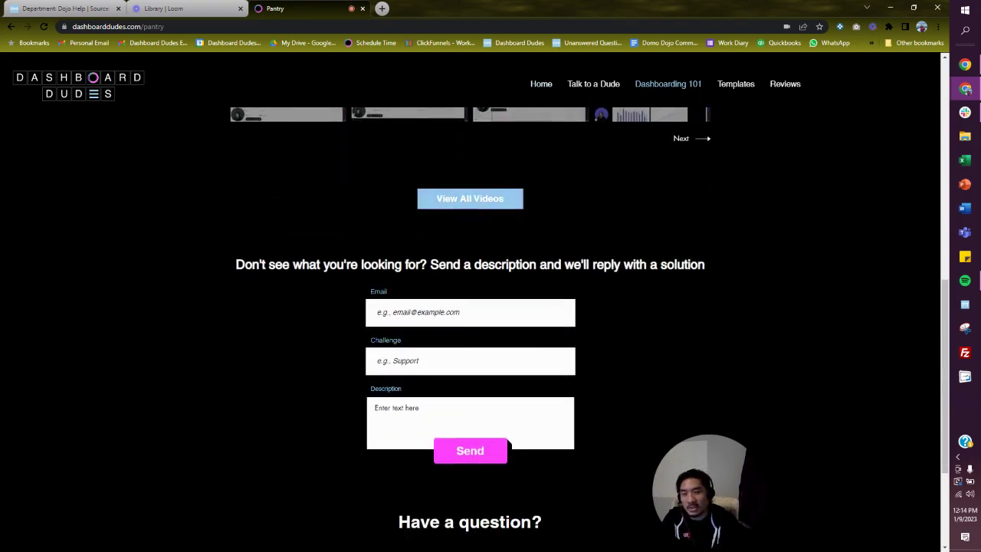
scroll(491, 295, up, 5)
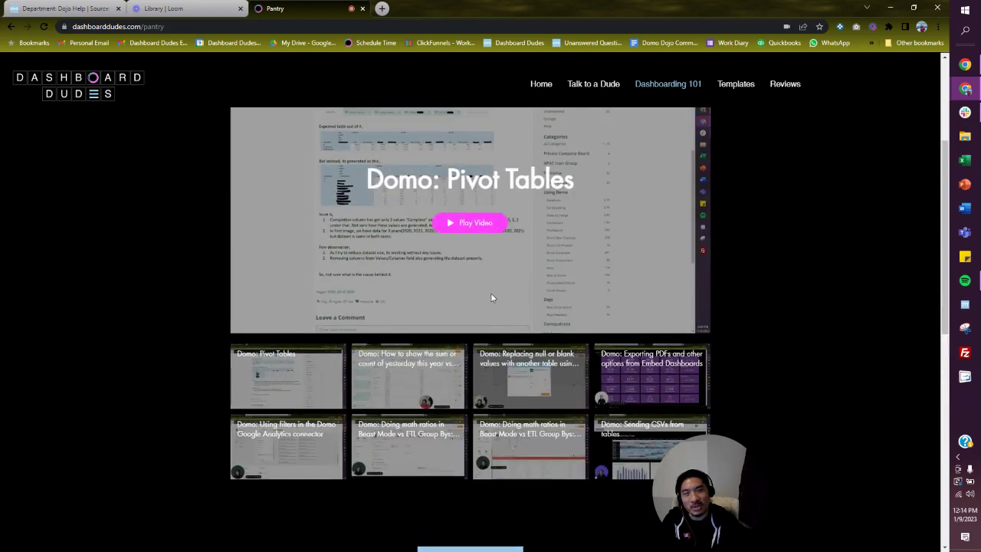
scroll(492, 297, up, 3)
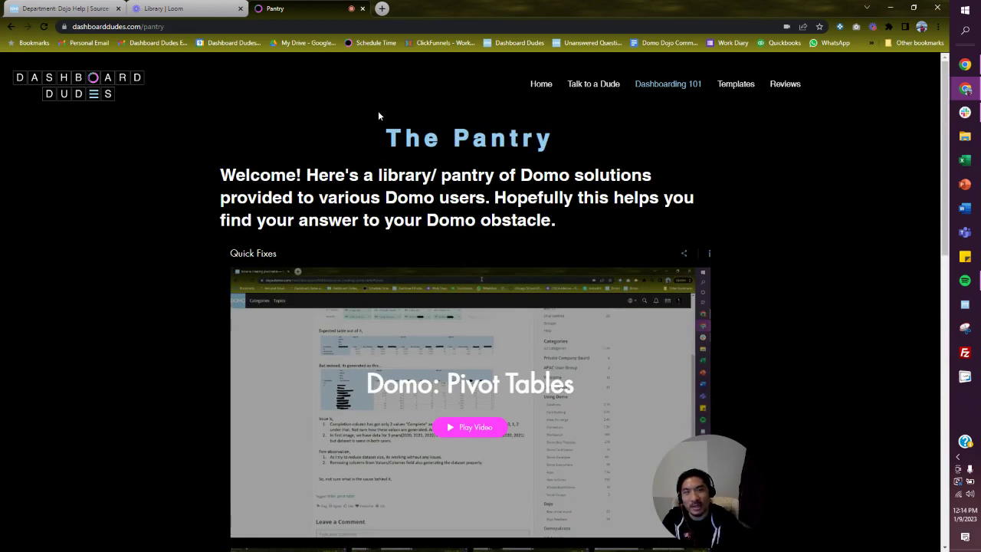